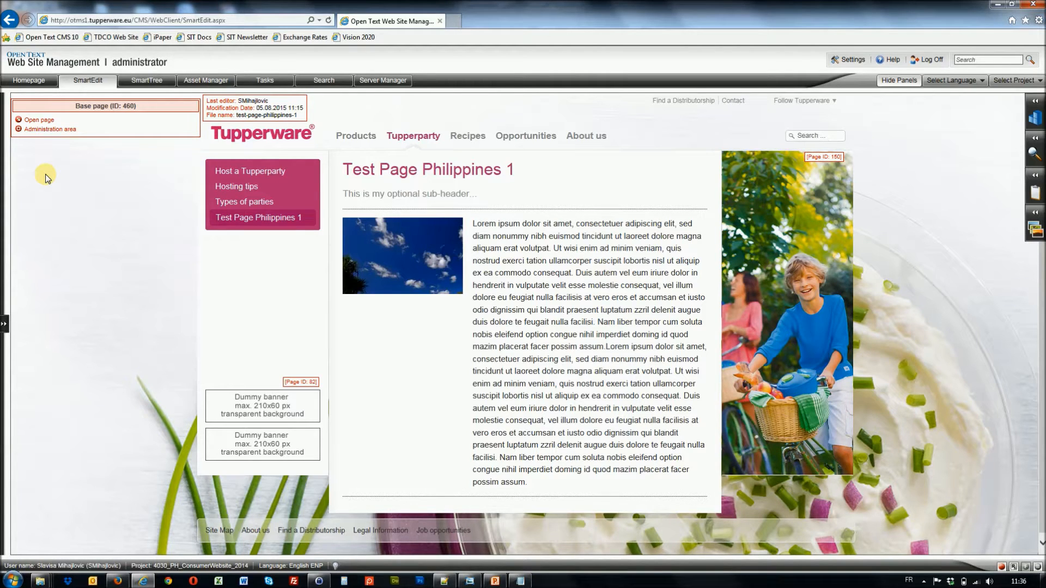
- Open the base page for editing and delete its long text from "esse molestie consequat" in the first paragraph lines to the end
{"action": "left_click", "coordinate": [18, 119]}
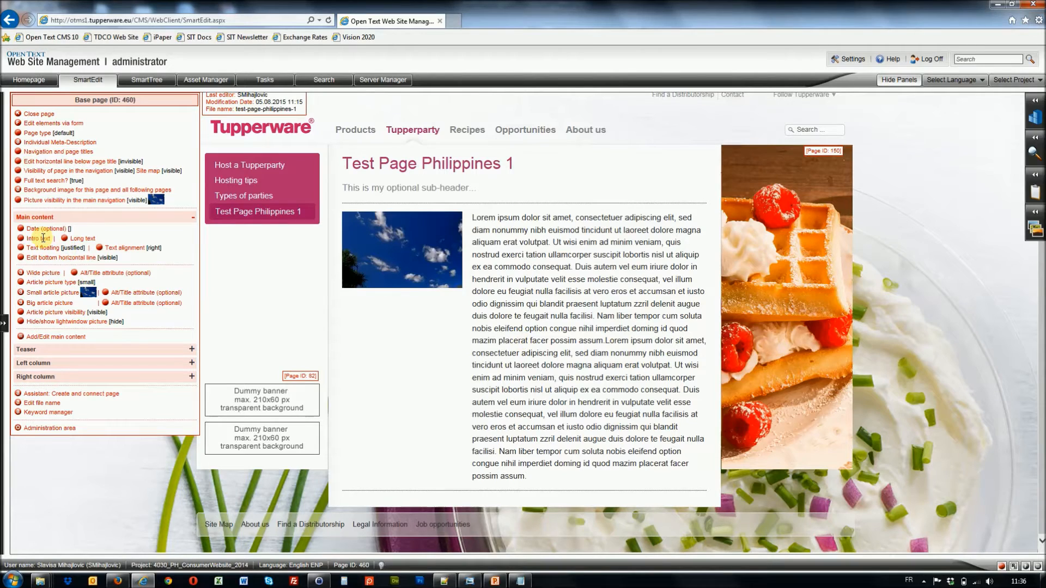
{"action": "left_click", "coordinate": [65, 239]}
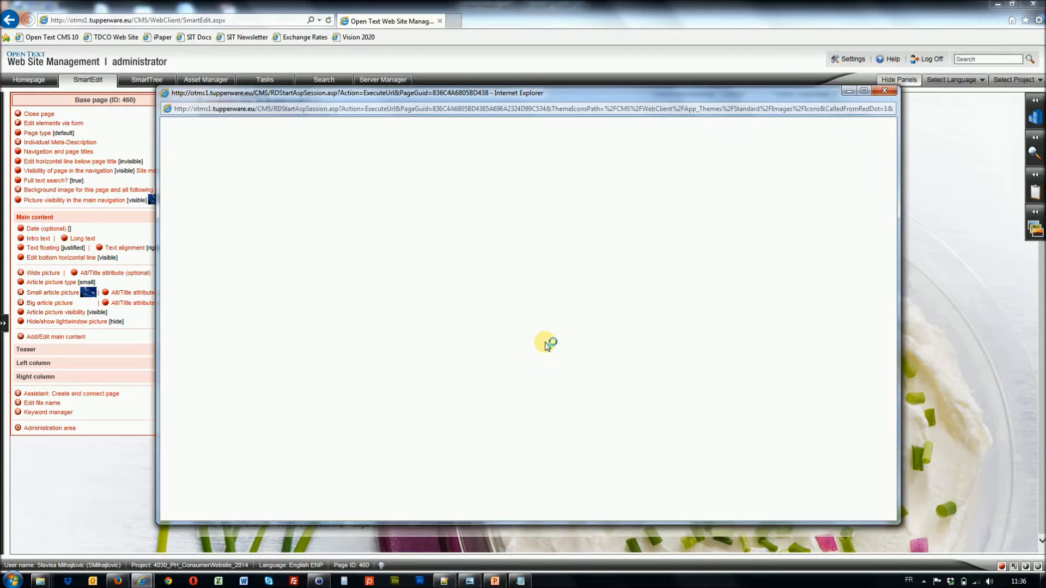
{"action": "left_click_drag", "start_coordinate": [500, 155], "coordinate": [391, 135]}
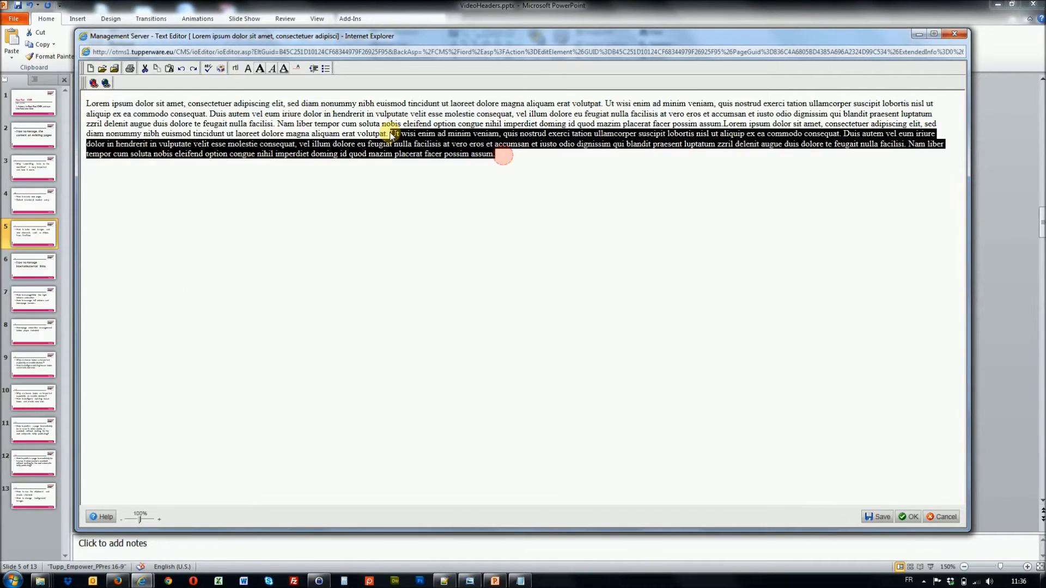
{"action": "left_click_drag", "start_coordinate": [506, 159], "coordinate": [440, 109]}
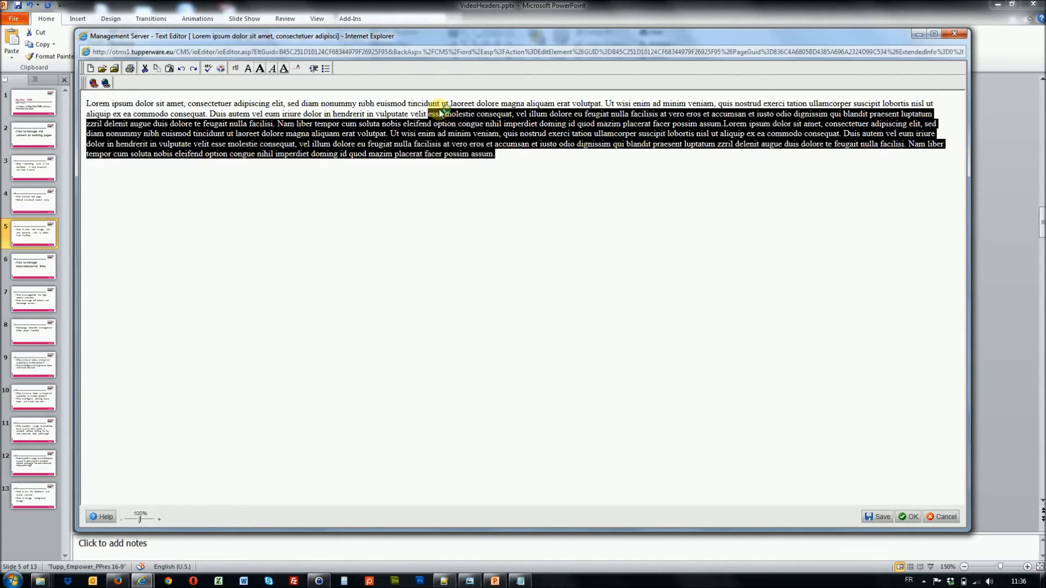
{"action": "key", "text": "Delete"}
{"action": "left_click", "coordinate": [910, 517]}
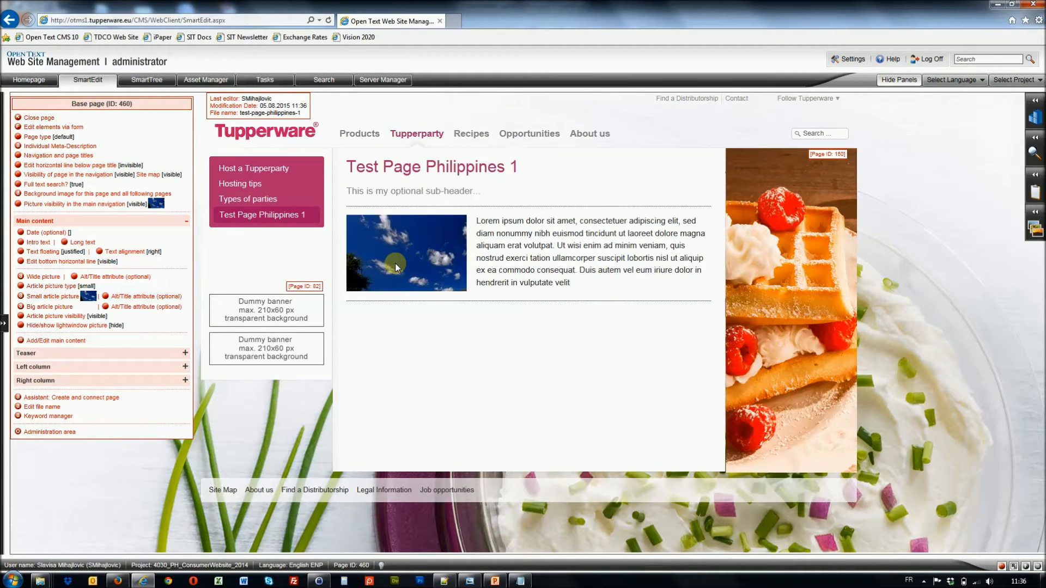
{"action": "mouse_move", "coordinate": [431, 138]}
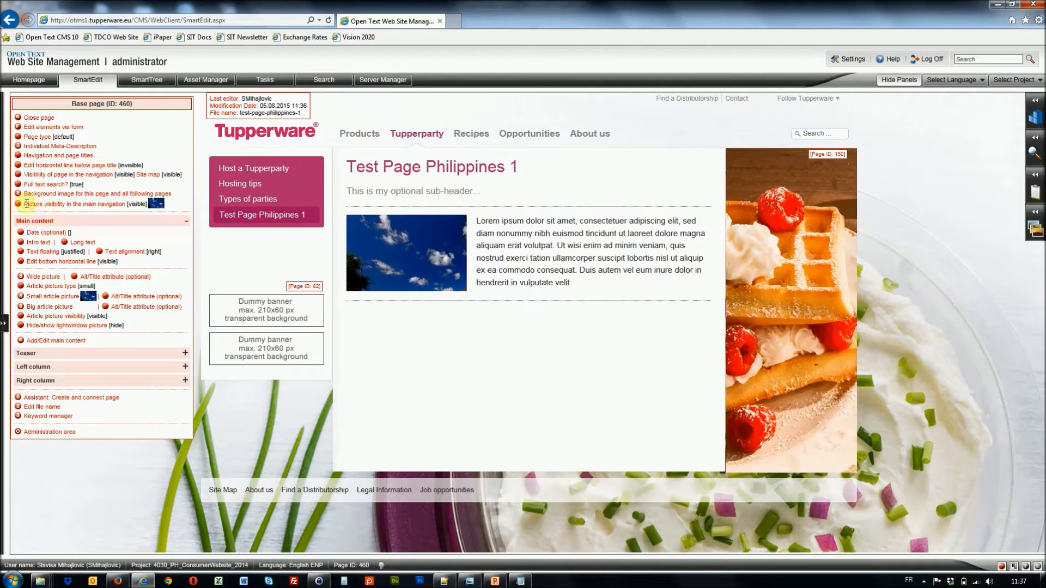
{"action": "left_click_drag", "start_coordinate": [26, 204], "coordinate": [115, 208]}
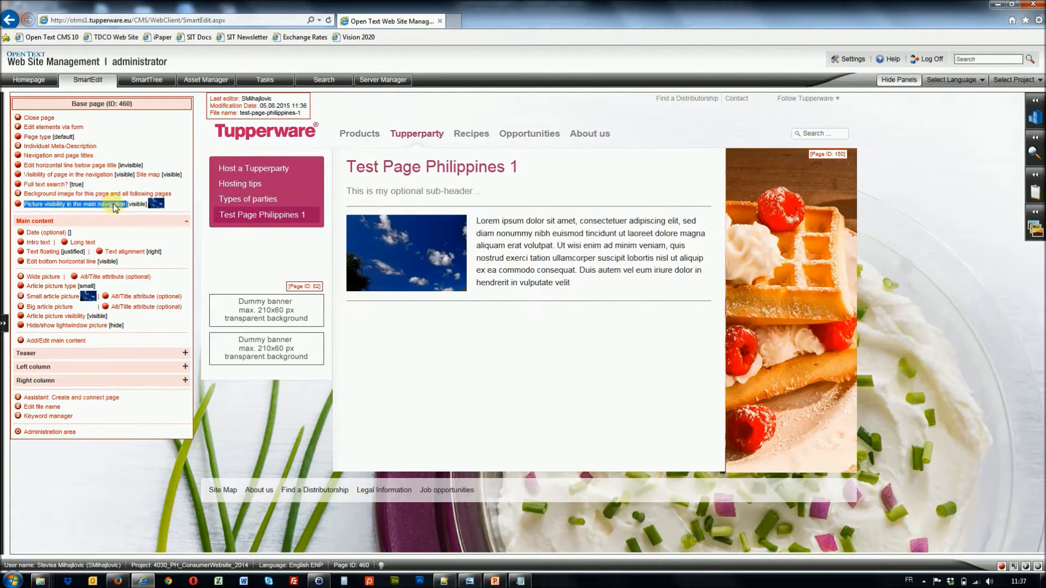
{"action": "mouse_move", "coordinate": [156, 208]}
{"action": "left_click_drag", "start_coordinate": [27, 316], "coordinate": [99, 315]}
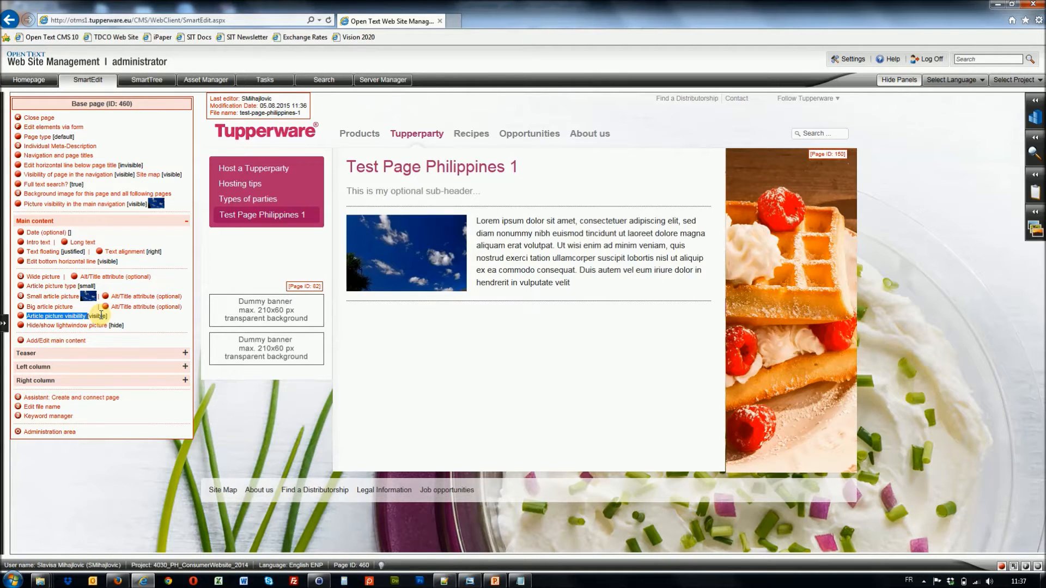
{"action": "left_click_drag", "start_coordinate": [26, 306], "coordinate": [55, 306]}
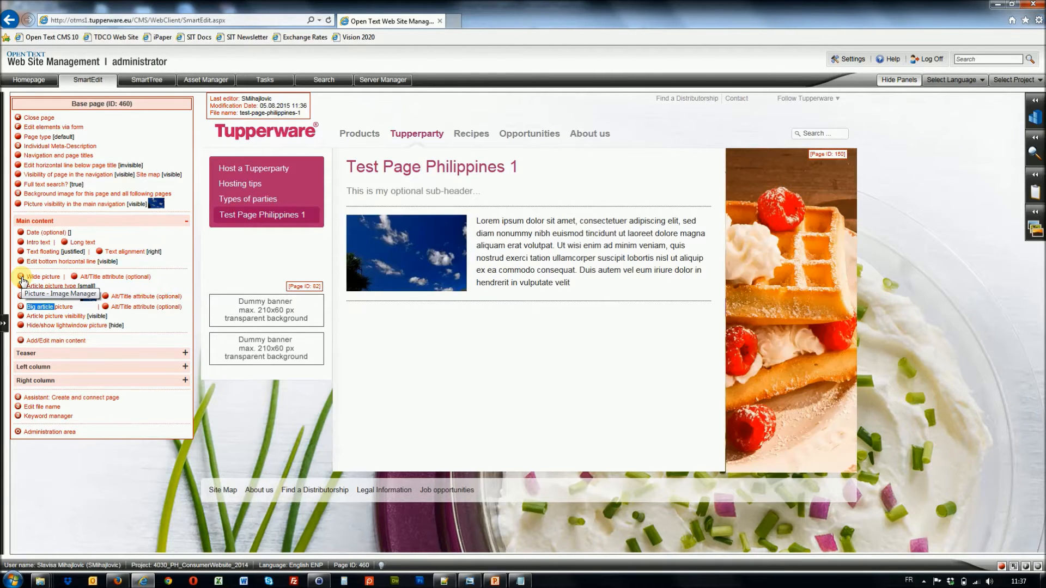
- Upload PhilippinesTest1.JPG from the Temp folder to the image manager gallery for the page's wide picture
{"action": "left_click", "coordinate": [21, 278]}
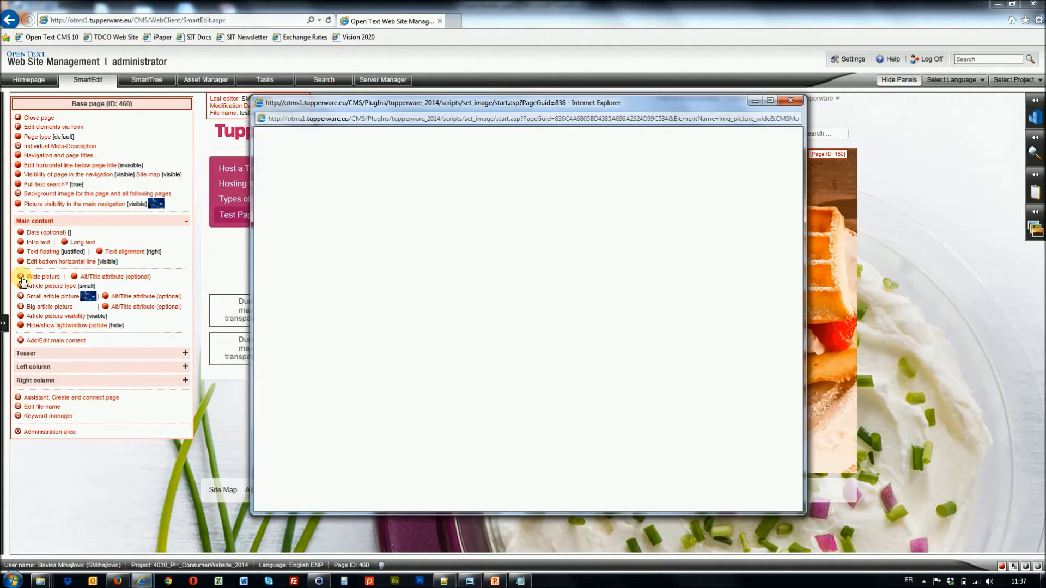
{"action": "left_click_drag", "start_coordinate": [490, 95], "coordinate": [502, 20]}
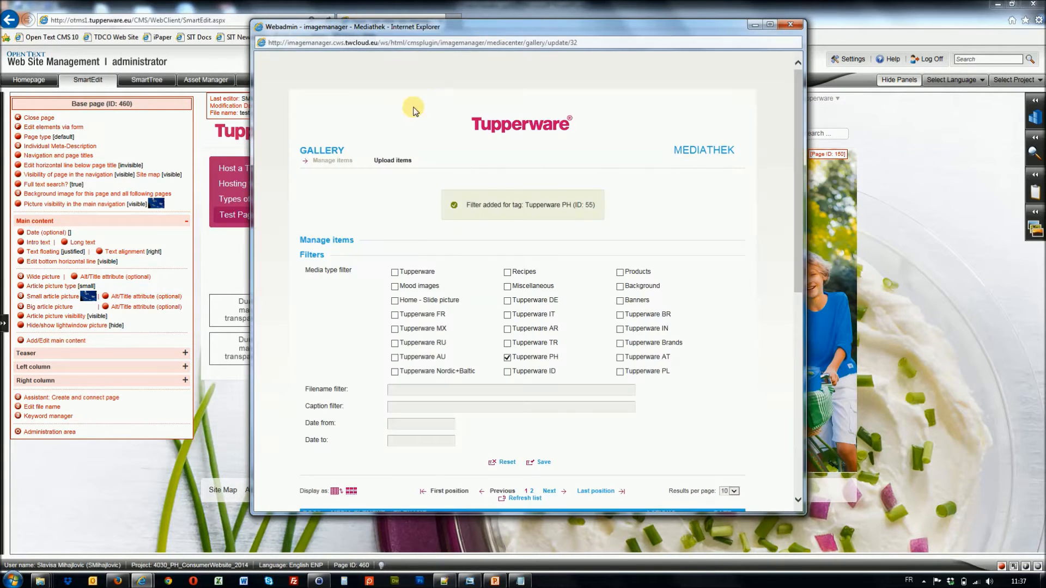
{"action": "left_click", "coordinate": [393, 161]}
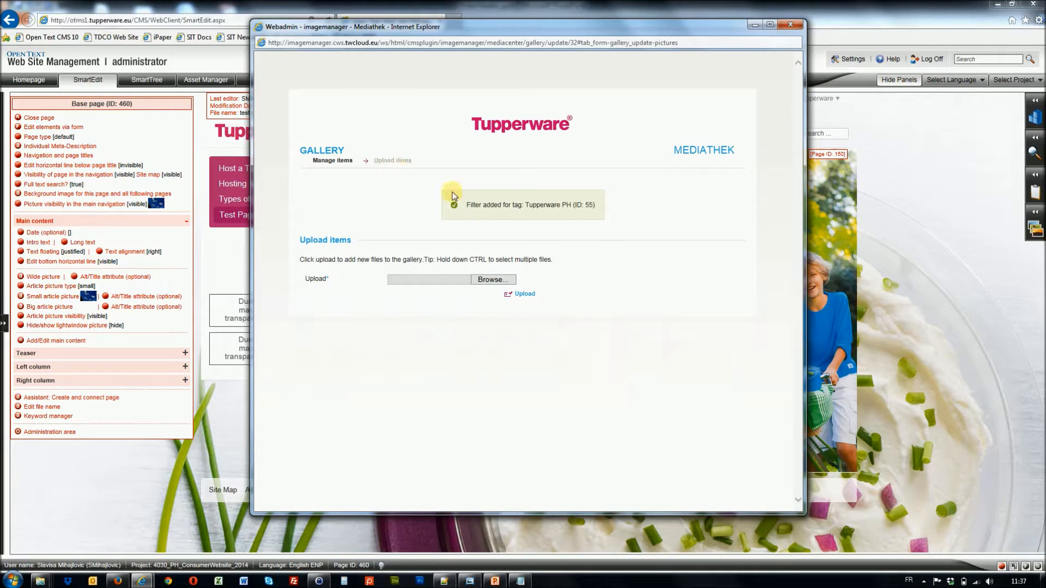
{"action": "left_click", "coordinate": [493, 281]}
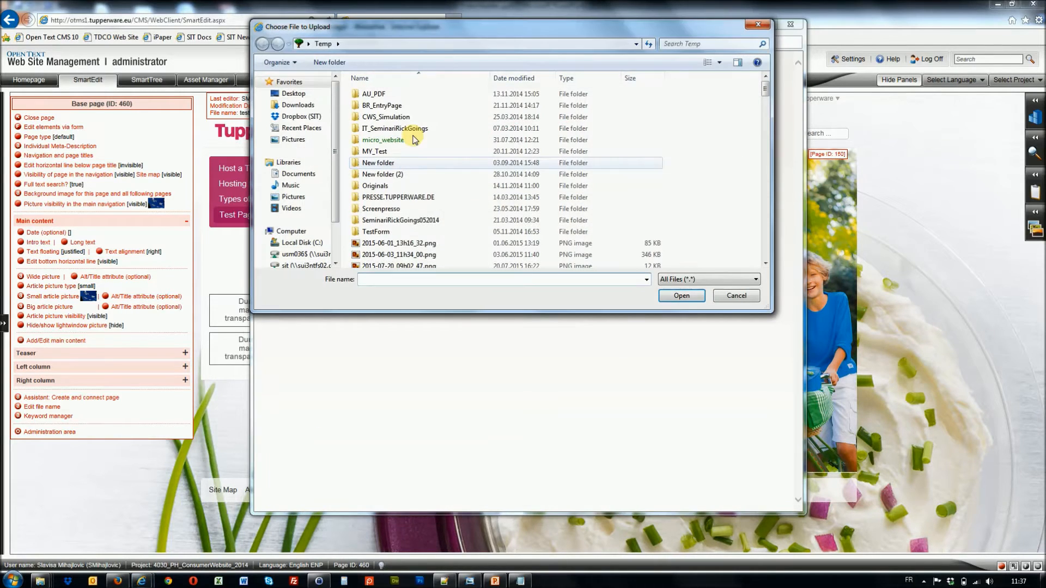
{"action": "left_click", "coordinate": [503, 78]}
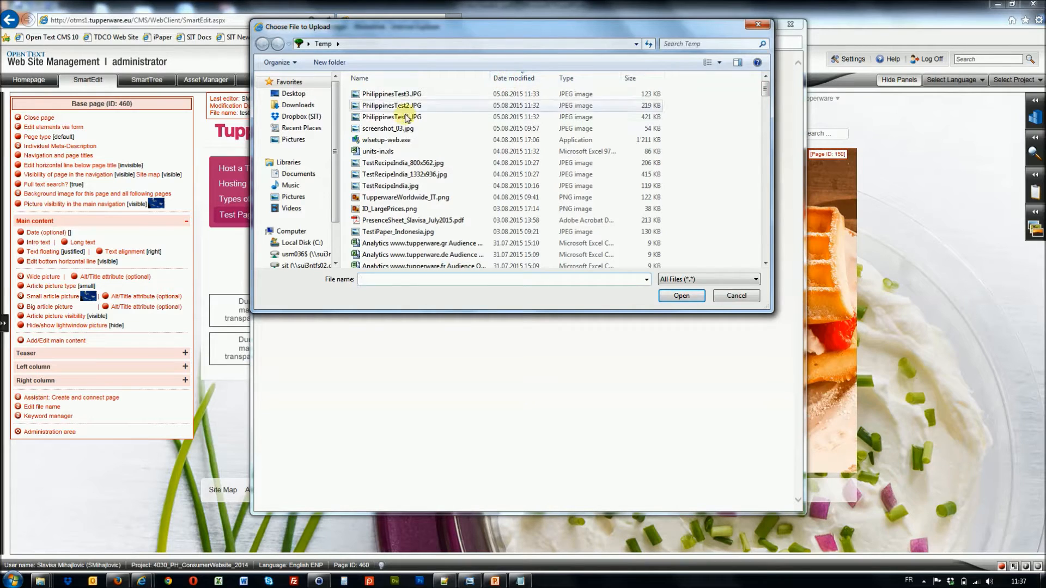
{"action": "double_click", "coordinate": [376, 118]}
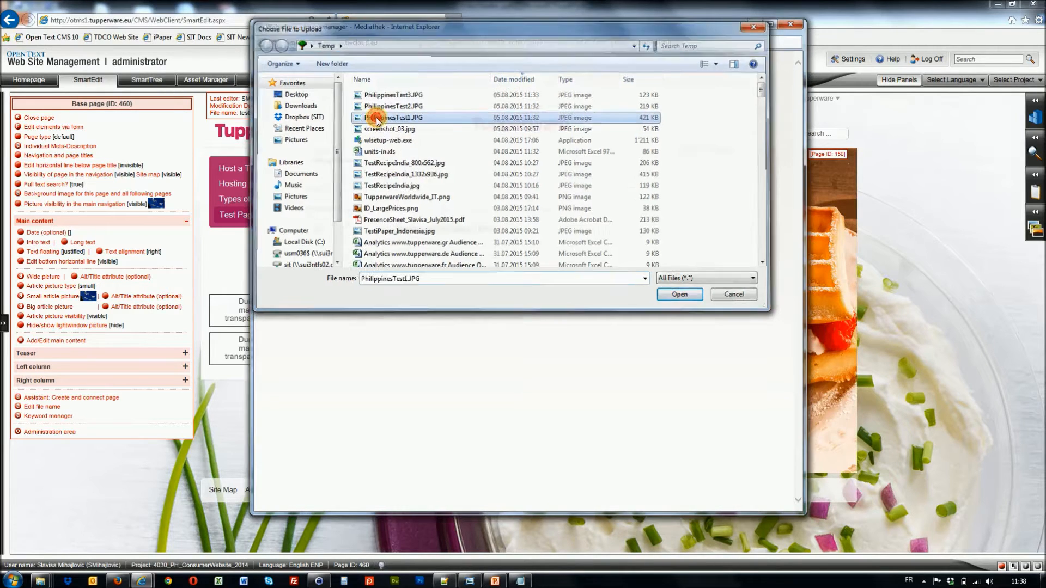
{"action": "left_click", "coordinate": [523, 243]}
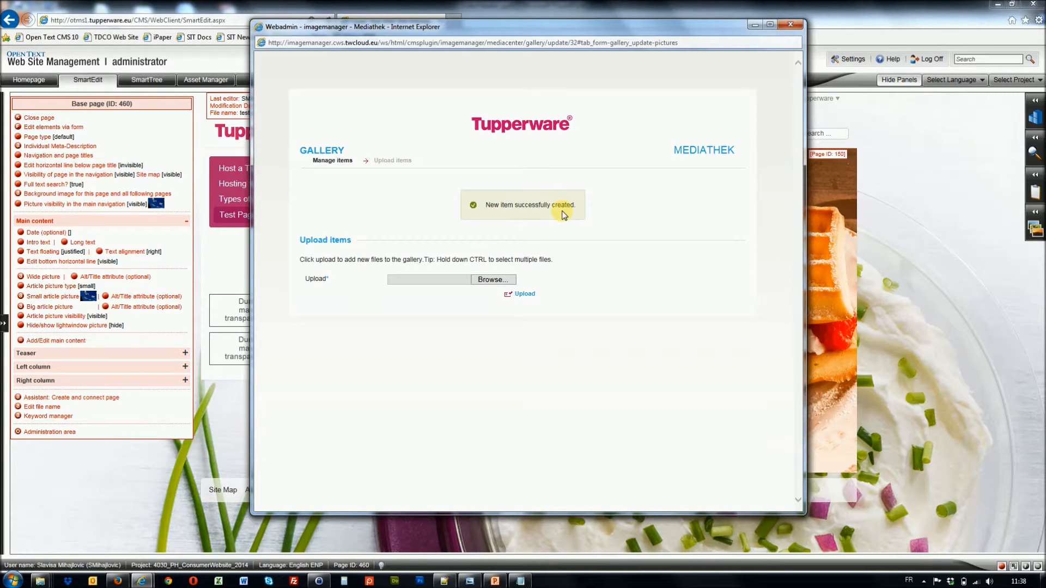
- Open the uploaded PhilippinesTest1.JPG in the gallery and send it to the CMS as the page's wide picture
{"action": "left_click", "coordinate": [327, 162]}
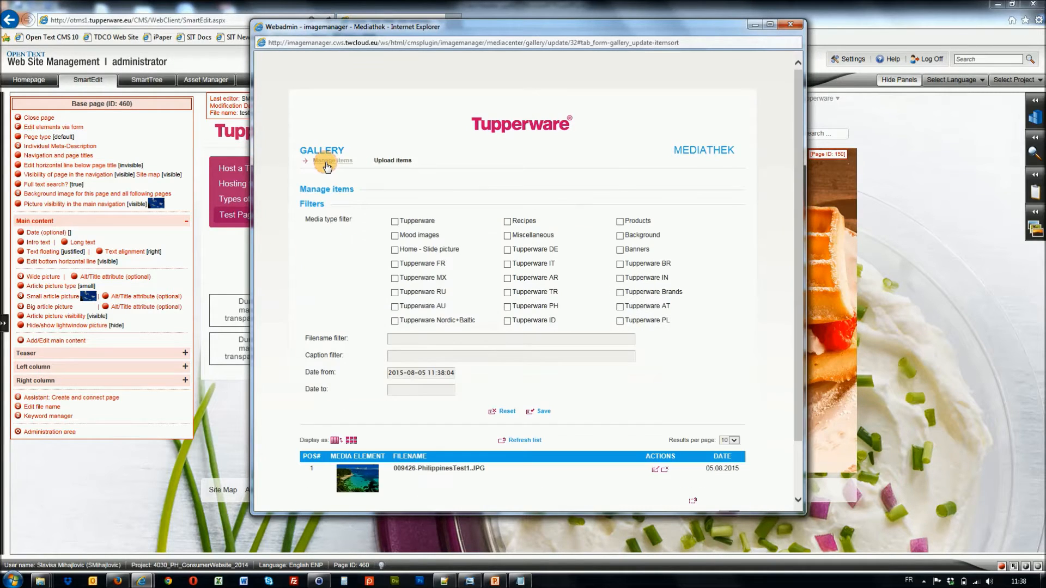
{"action": "left_click_drag", "start_coordinate": [795, 139], "coordinate": [798, 227]}
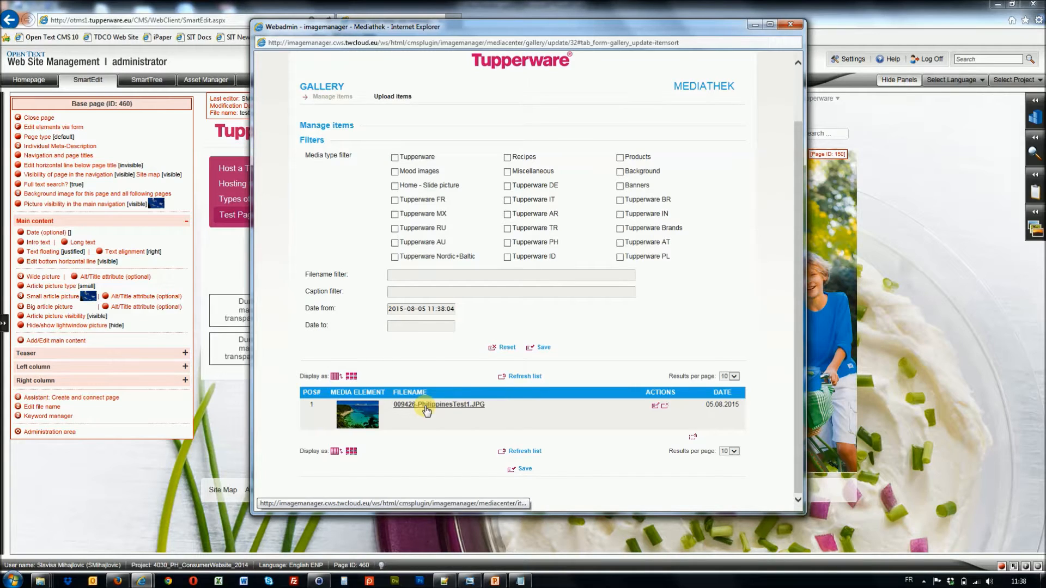
{"action": "left_click_drag", "start_coordinate": [393, 214], "coordinate": [426, 217]}
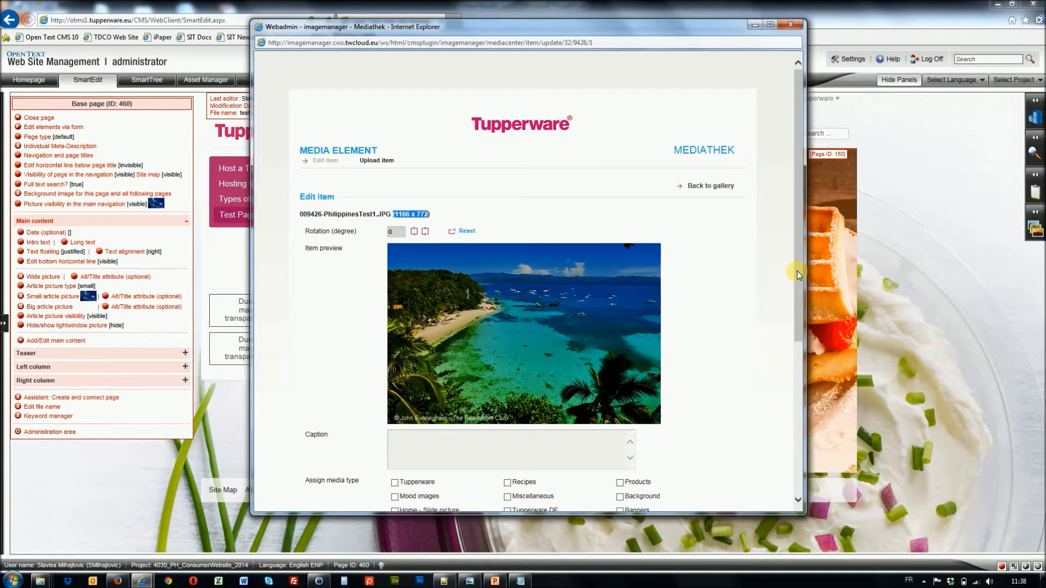
{"action": "left_click_drag", "start_coordinate": [797, 271], "coordinate": [790, 397]}
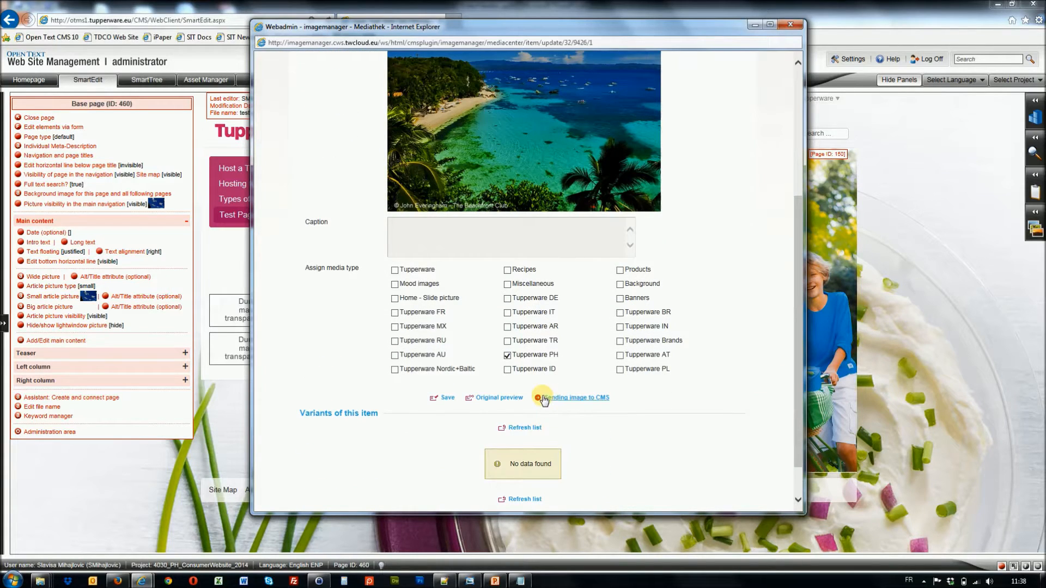
{"action": "left_click", "coordinate": [583, 399]}
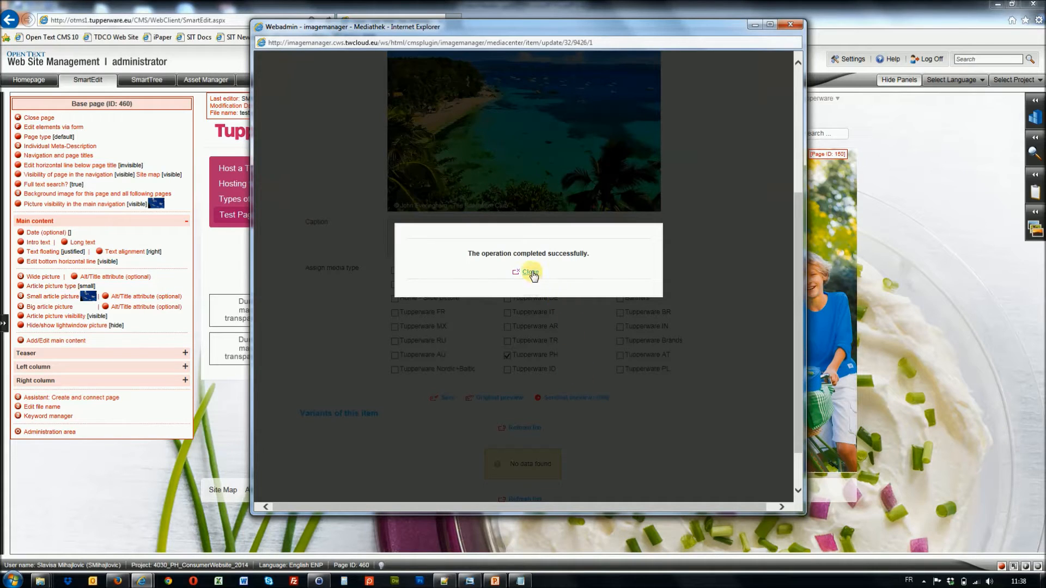
{"action": "left_click", "coordinate": [531, 272]}
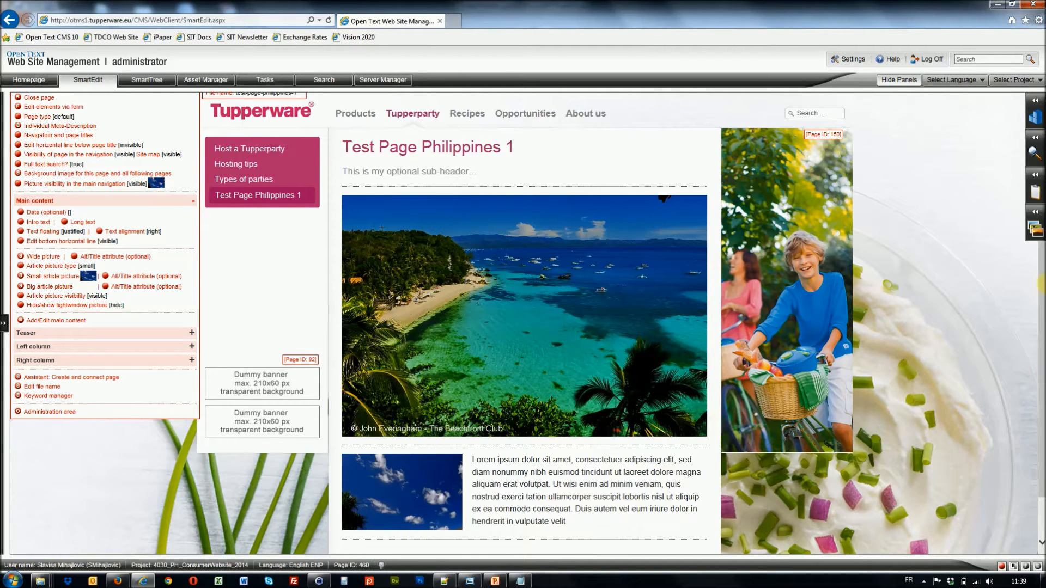
{"action": "left_click_drag", "start_coordinate": [1040, 295], "coordinate": [1041, 329]}
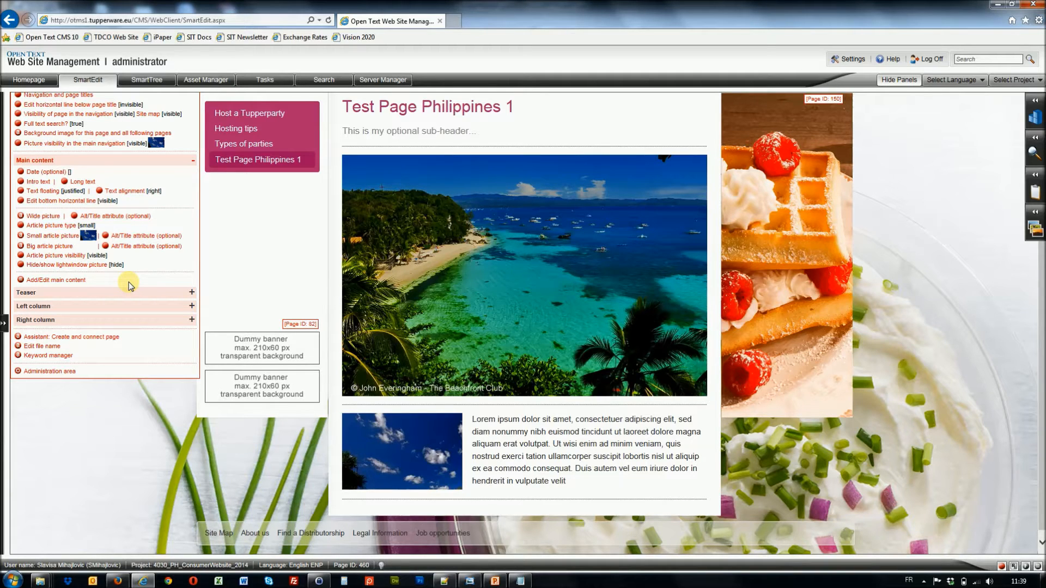
{"action": "left_click", "coordinate": [73, 161]}
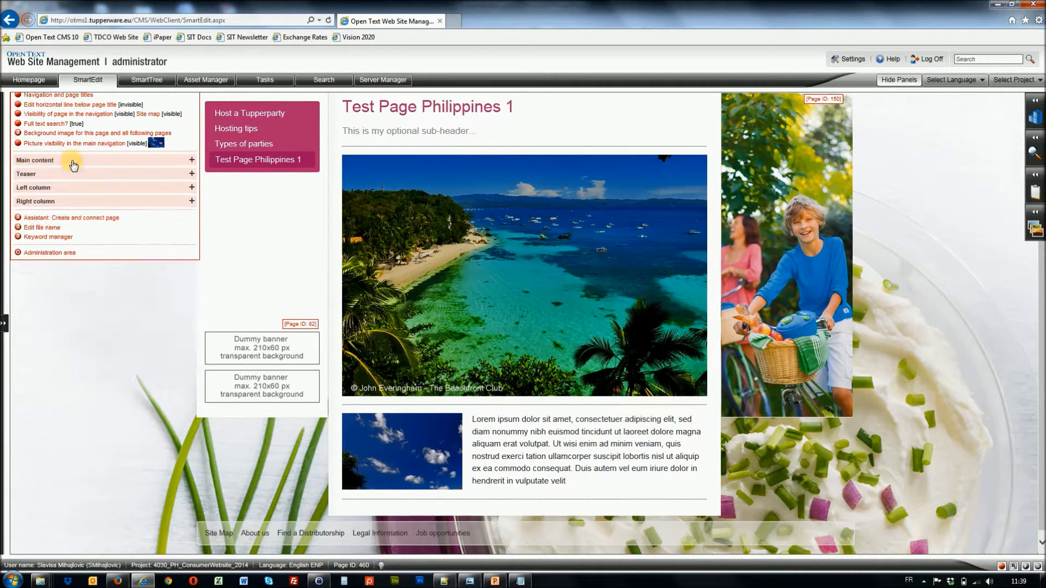
{"action": "scroll", "coordinate": [1041, 335], "scroll_direction": "up", "scroll_amount": 2}
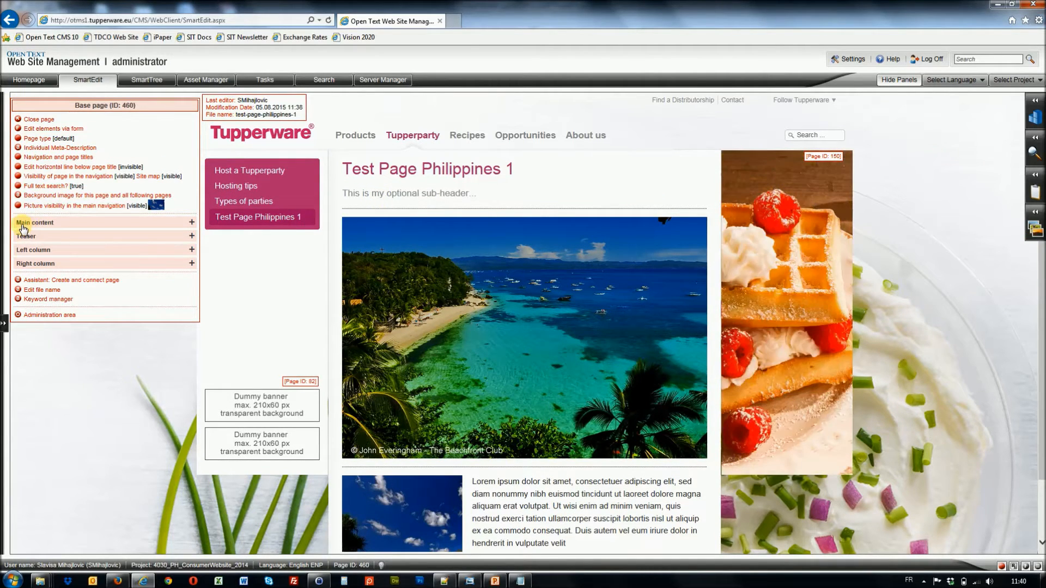
{"action": "left_click", "coordinate": [46, 224]}
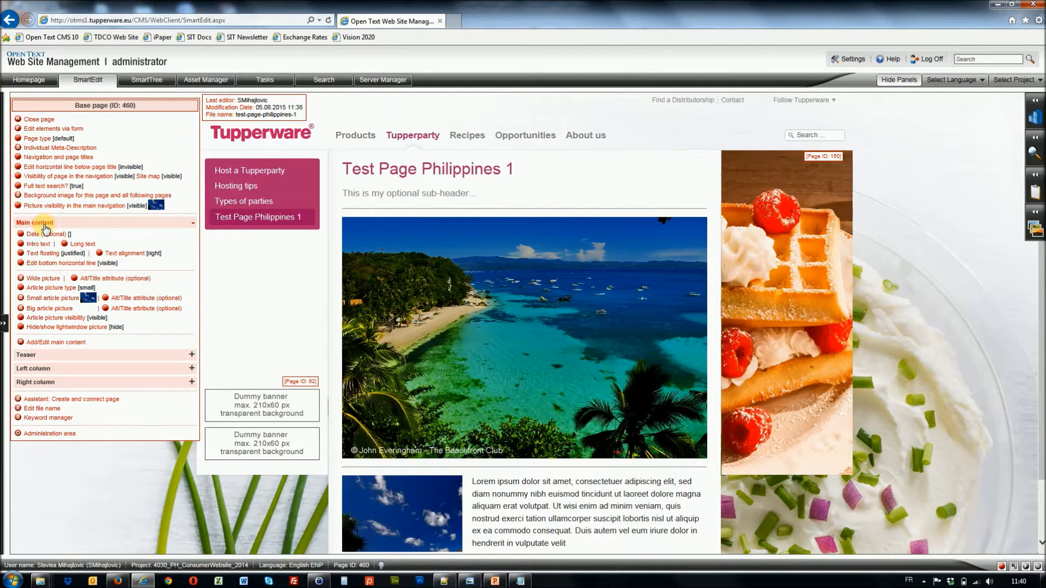
{"action": "left_click", "coordinate": [37, 346]}
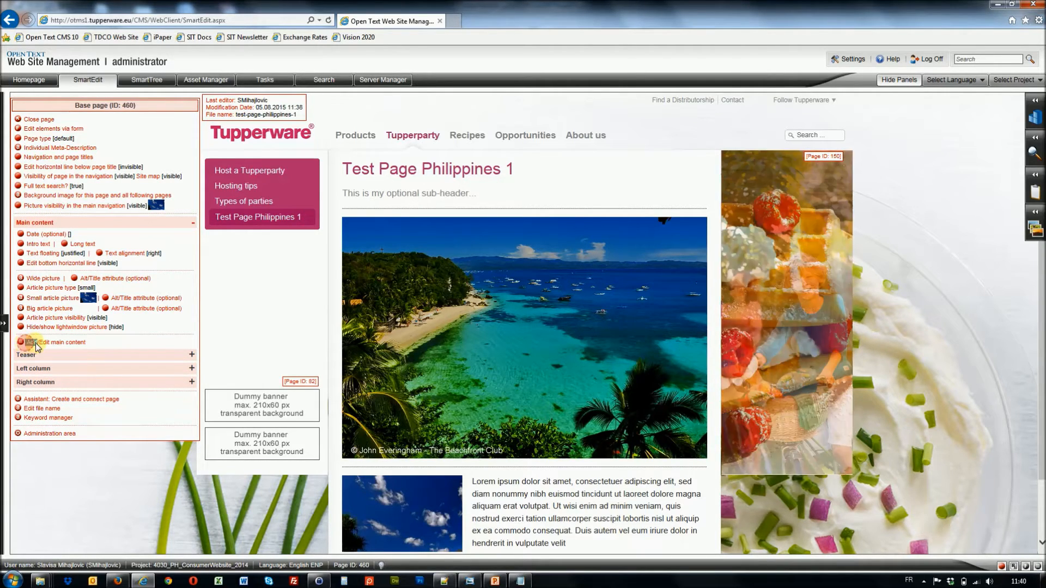
{"action": "left_click_drag", "start_coordinate": [37, 345], "coordinate": [85, 344]}
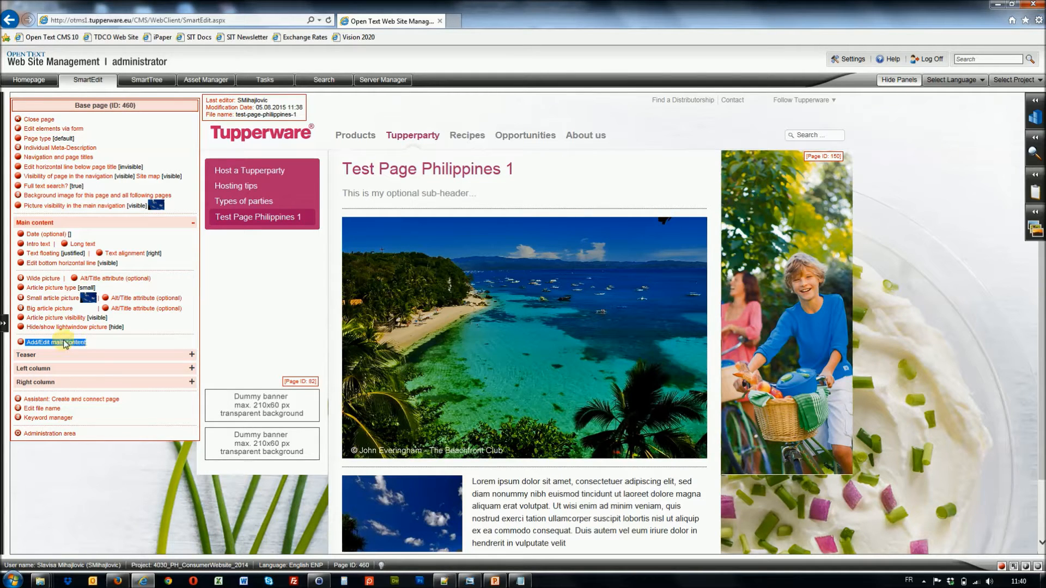
- Create and connect a video_module in the page's main content with the title "This is my test video"
{"action": "left_click", "coordinate": [21, 344]}
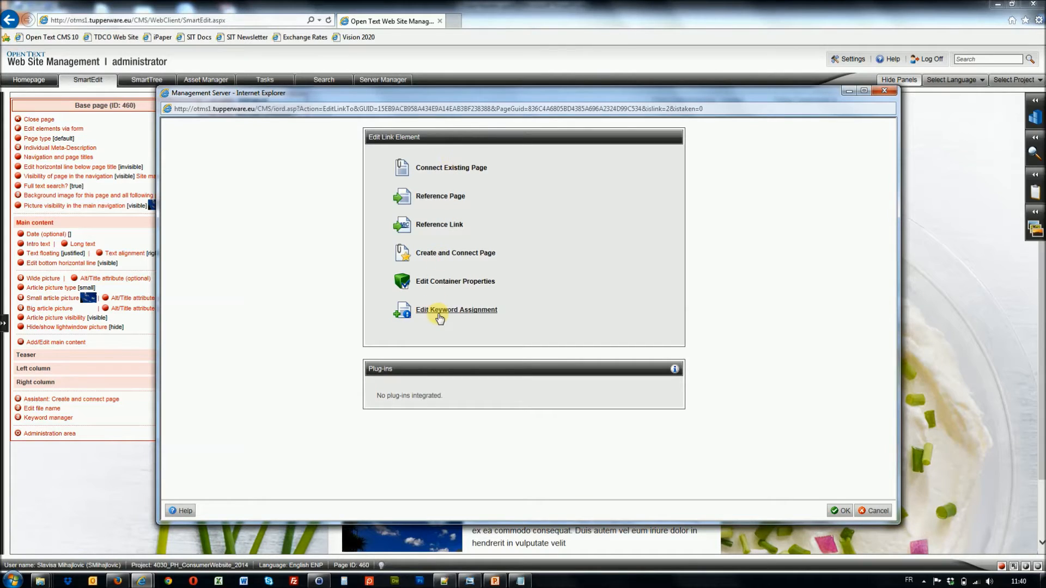
{"action": "left_click", "coordinate": [445, 256]}
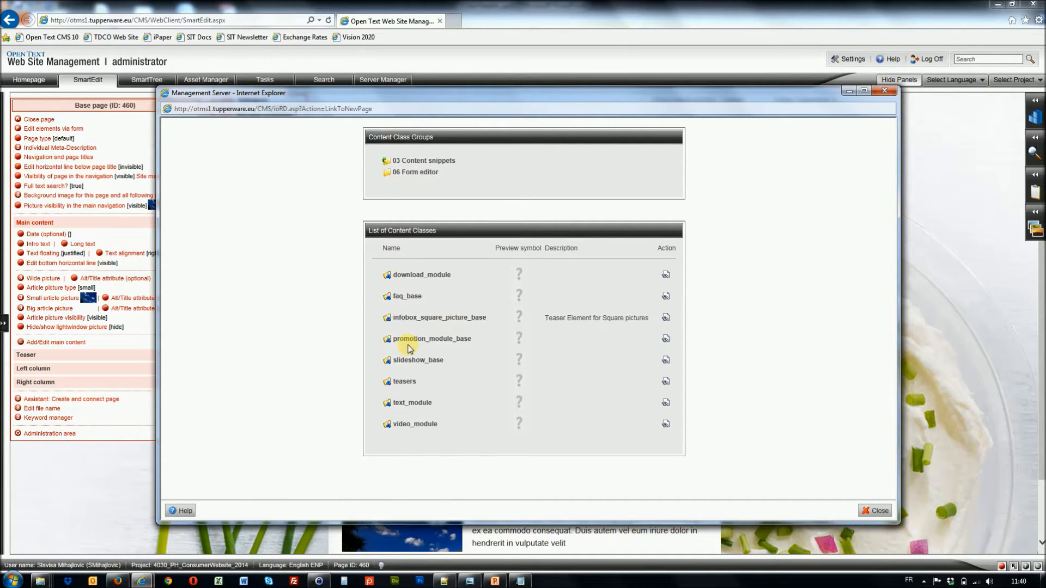
{"action": "left_click", "coordinate": [411, 426]}
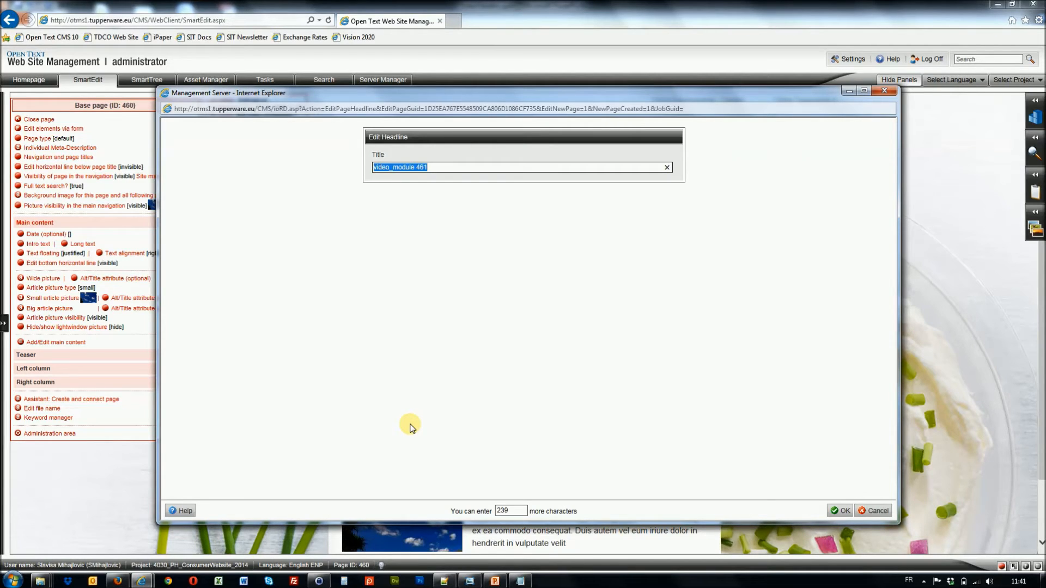
{"action": "type", "text": "This is my test video"}
{"action": "left_click", "coordinate": [841, 512]}
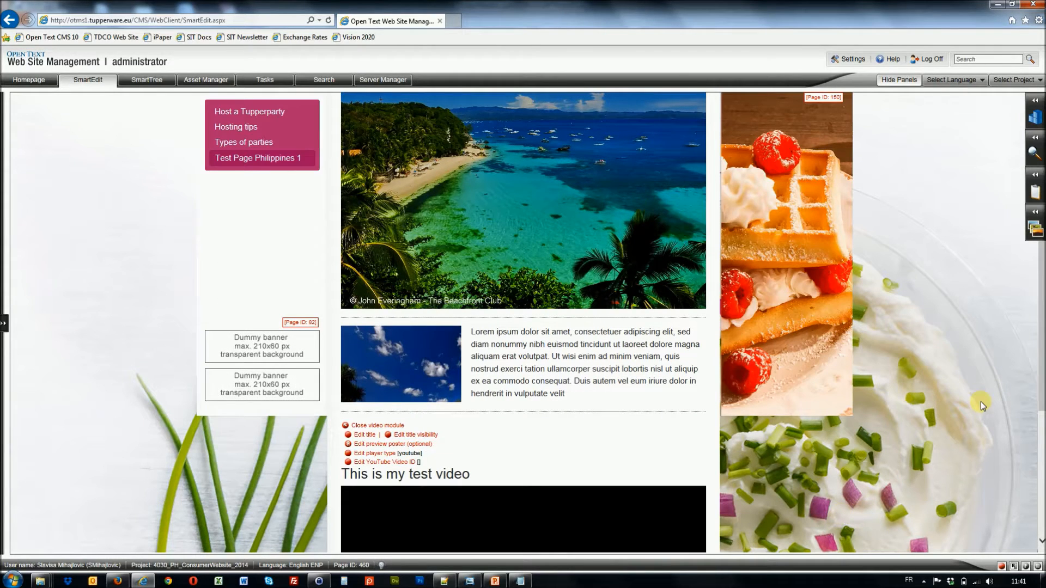
{"action": "scroll", "coordinate": [1041, 427], "scroll_direction": "down", "scroll_amount": 2}
{"action": "left_click_drag", "start_coordinate": [1040, 428], "coordinate": [1026, 315]}
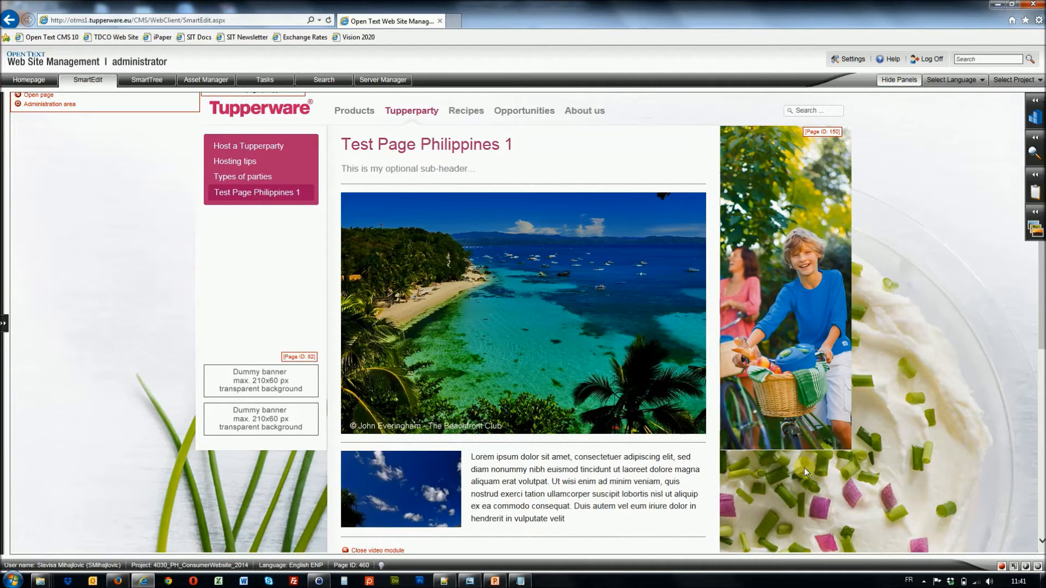
{"action": "left_click_drag", "start_coordinate": [1040, 286], "coordinate": [1040, 484]}
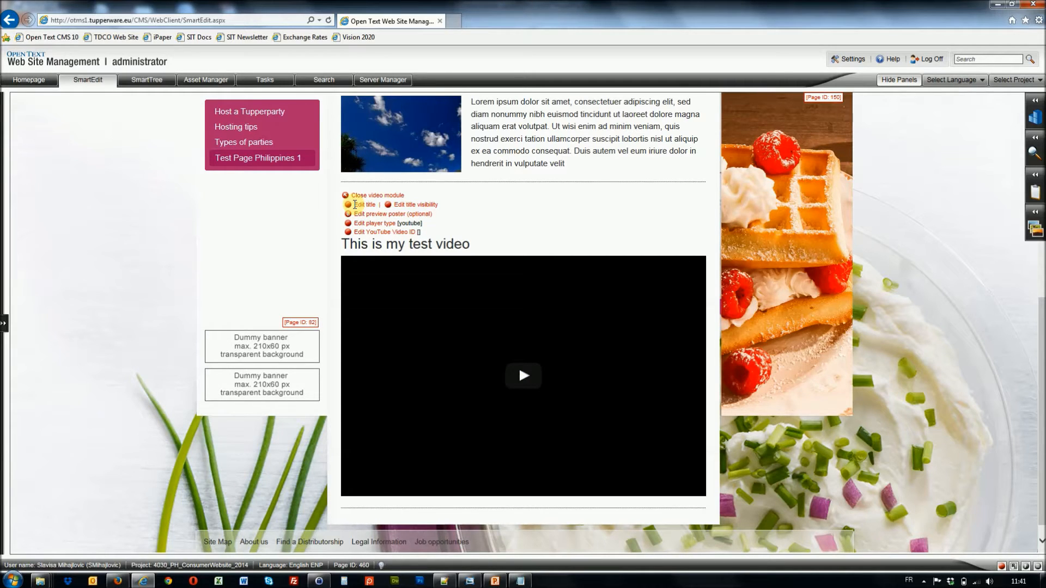
{"action": "left_click_drag", "start_coordinate": [342, 245], "coordinate": [430, 249]}
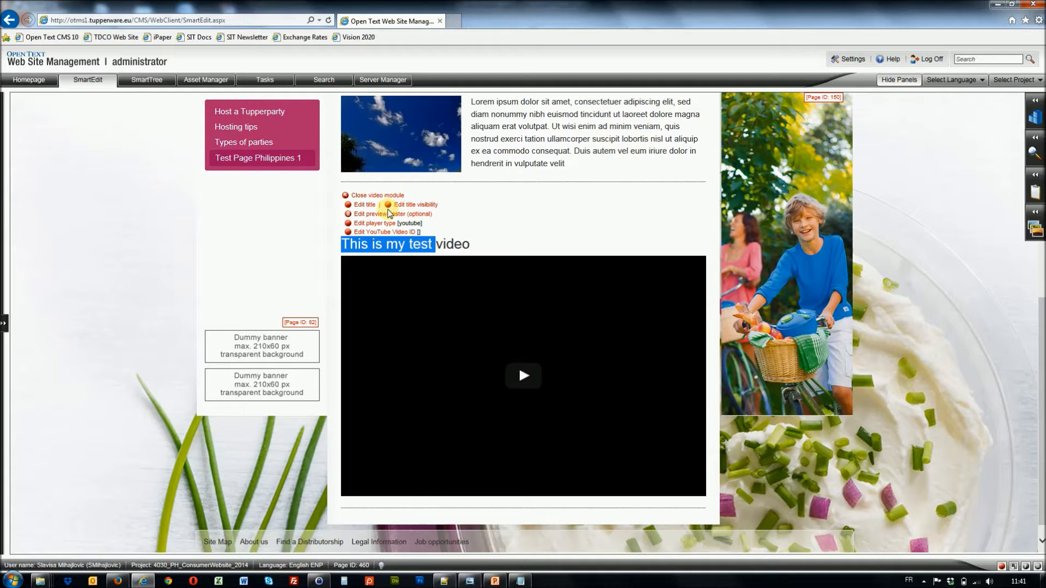
- Open the Tupperware Brands YouTube channel in a new browser tab and pause its Tupperware Micro Pressure Cooker video
{"action": "left_click", "coordinate": [408, 209]}
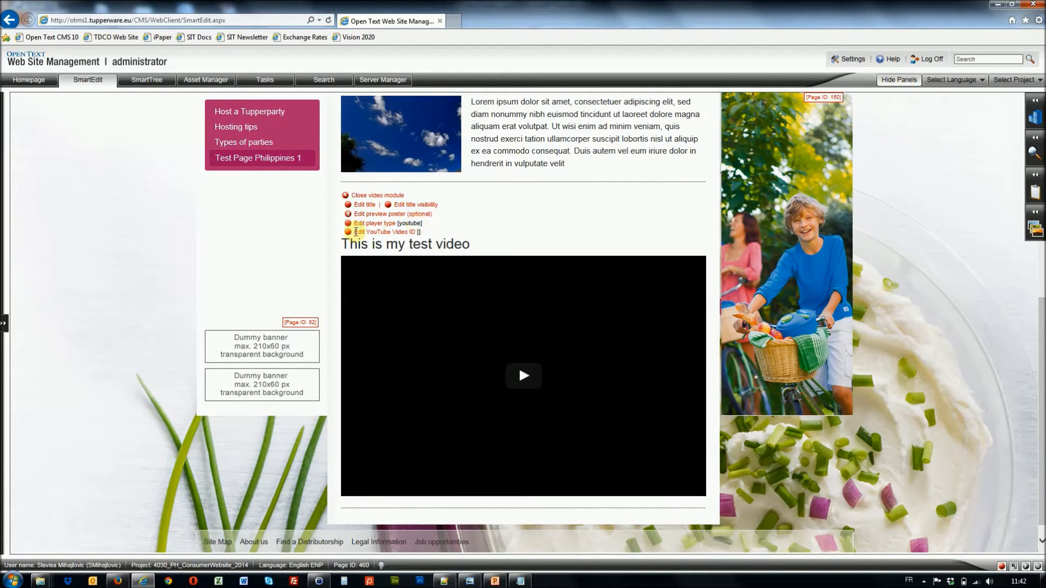
{"action": "left_click_drag", "start_coordinate": [355, 232], "coordinate": [416, 236]}
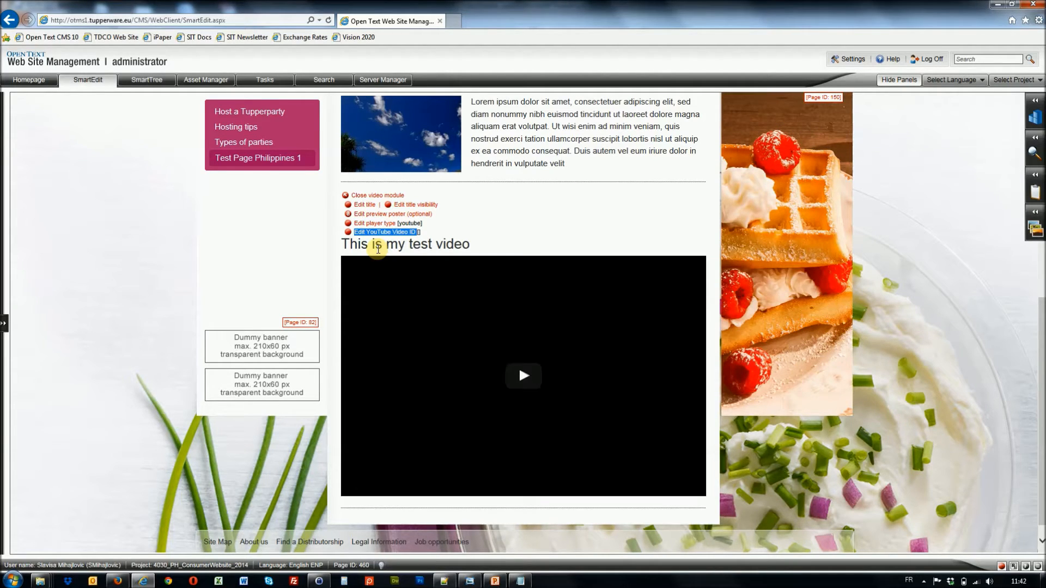
{"action": "left_click", "coordinate": [452, 22]}
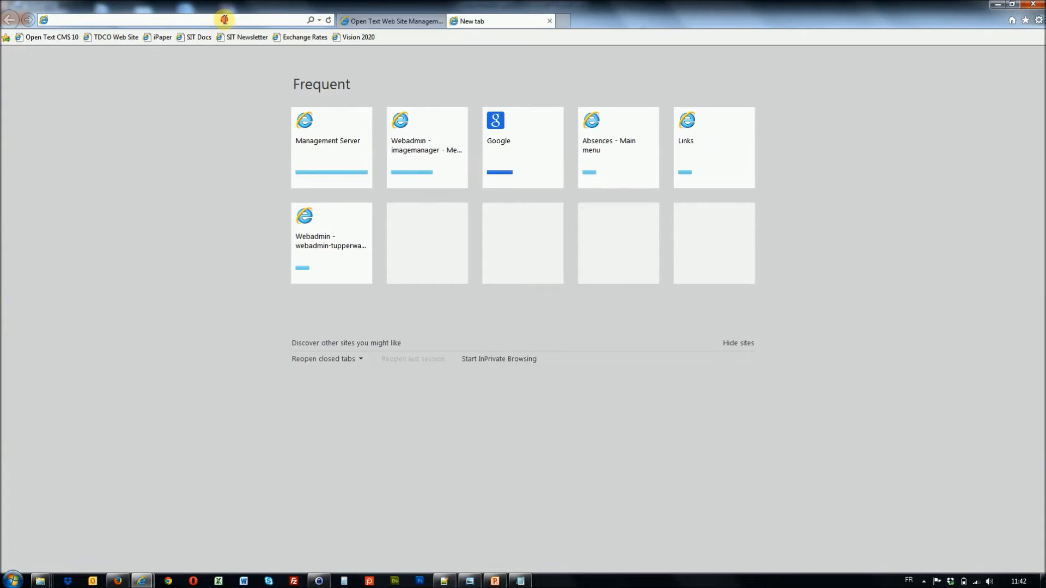
{"action": "type", "text": "youtube.com/"}
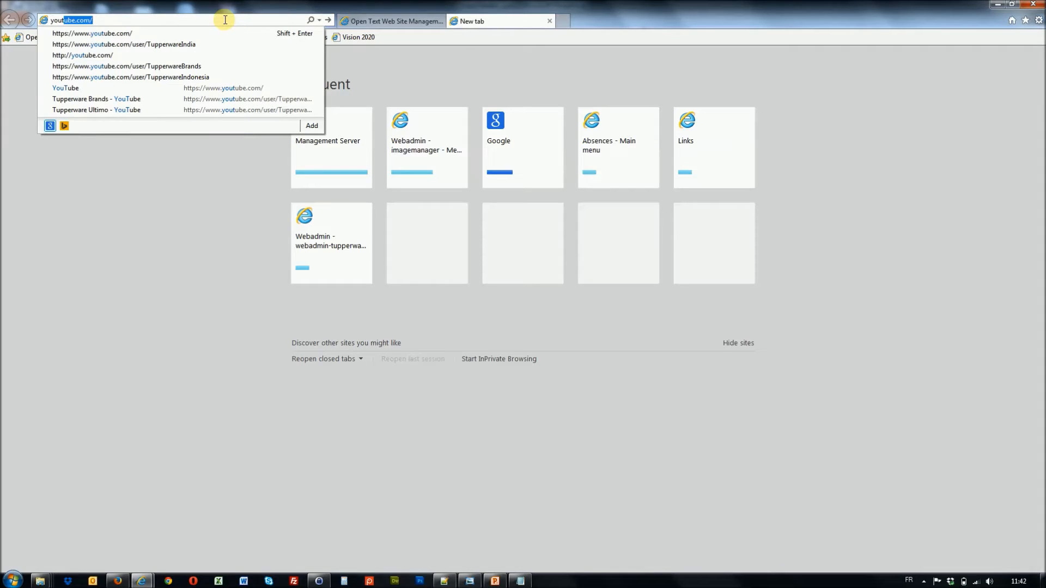
{"action": "key", "text": "Down"}
{"action": "key", "text": "Down"}
{"action": "key", "text": "Down"}
{"action": "key", "text": "Down"}
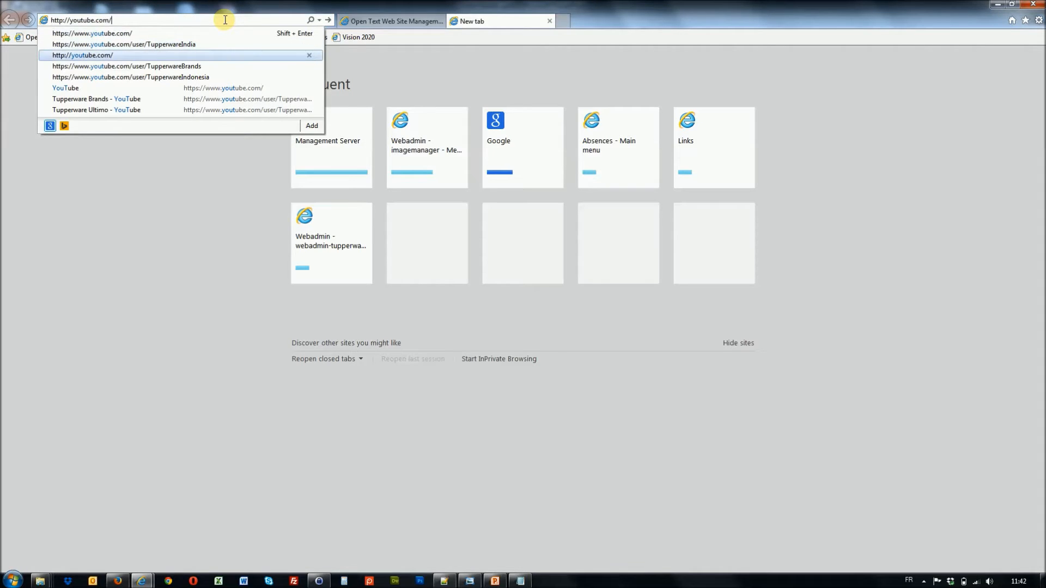
{"action": "key", "text": "Return"}
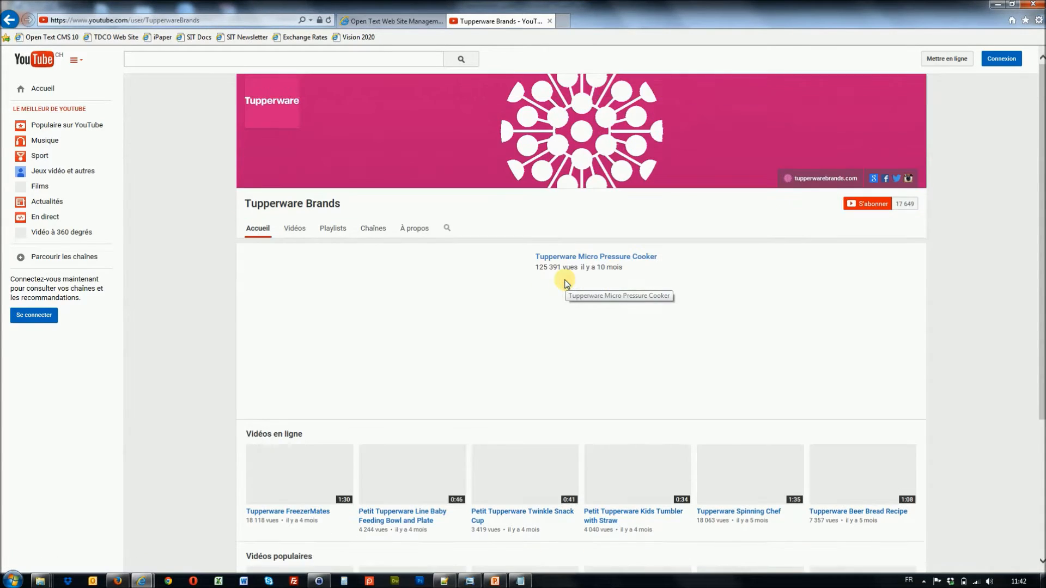
{"action": "left_click", "coordinate": [570, 262]}
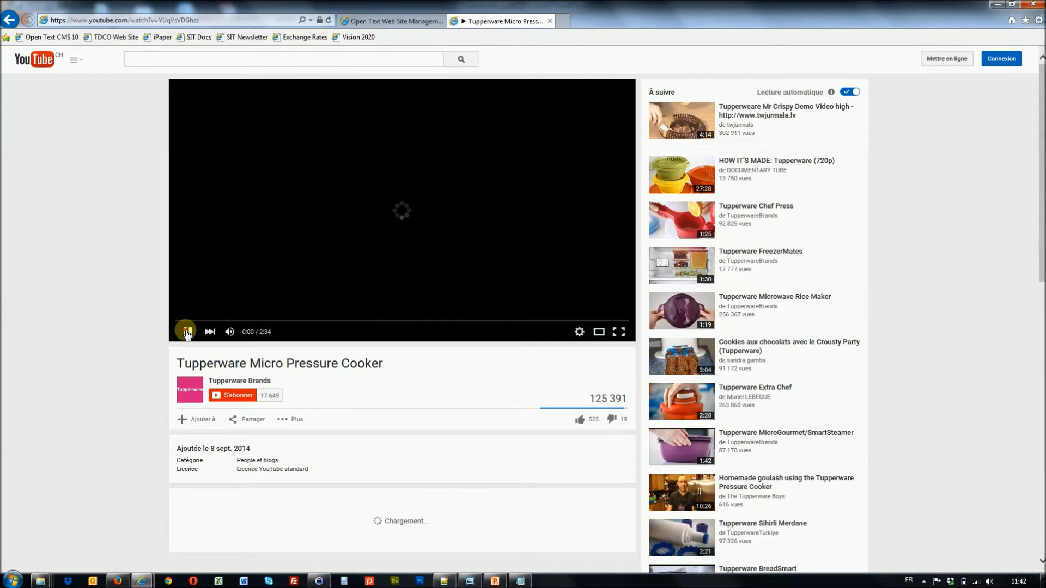
{"action": "left_click", "coordinate": [186, 331]}
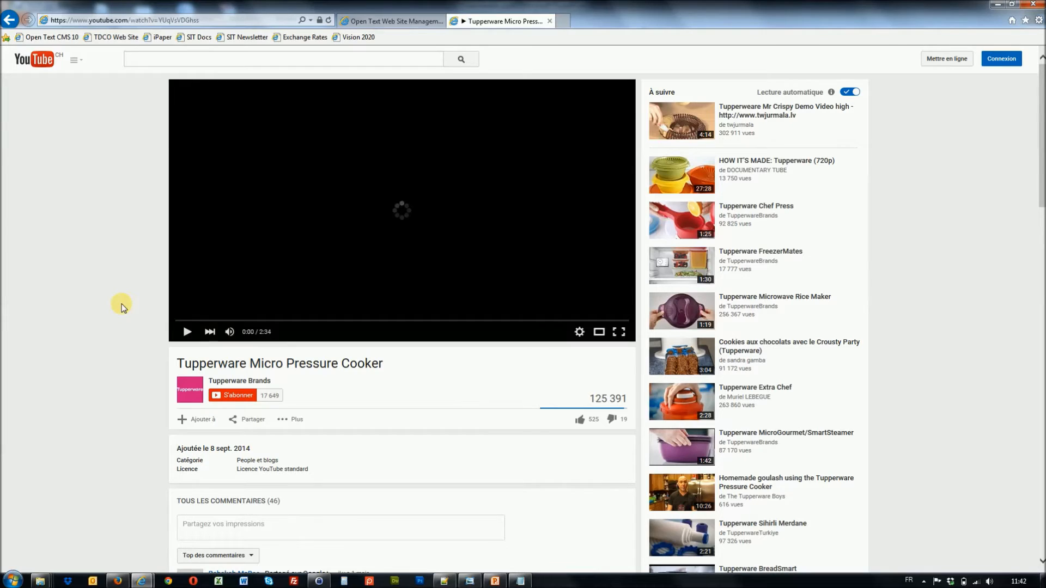
- Copy the web address of the Tupperware Micro Pressure Cooker video into a new Notepad document
{"action": "left_click", "coordinate": [162, 21]}
{"action": "key", "text": "ctrl+c"}
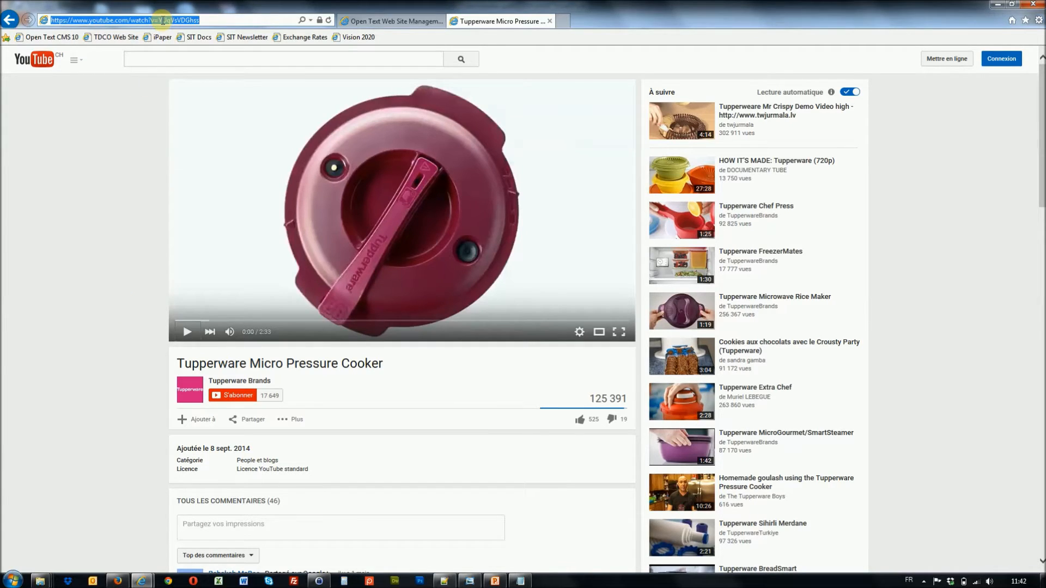
{"action": "left_click", "coordinate": [12, 581]}
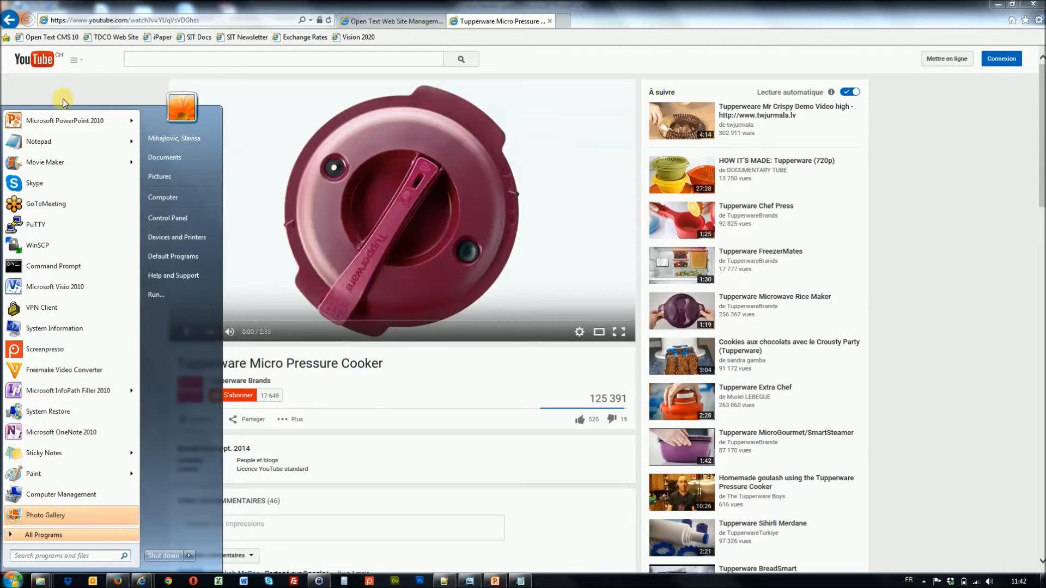
{"action": "left_click", "coordinate": [58, 143]}
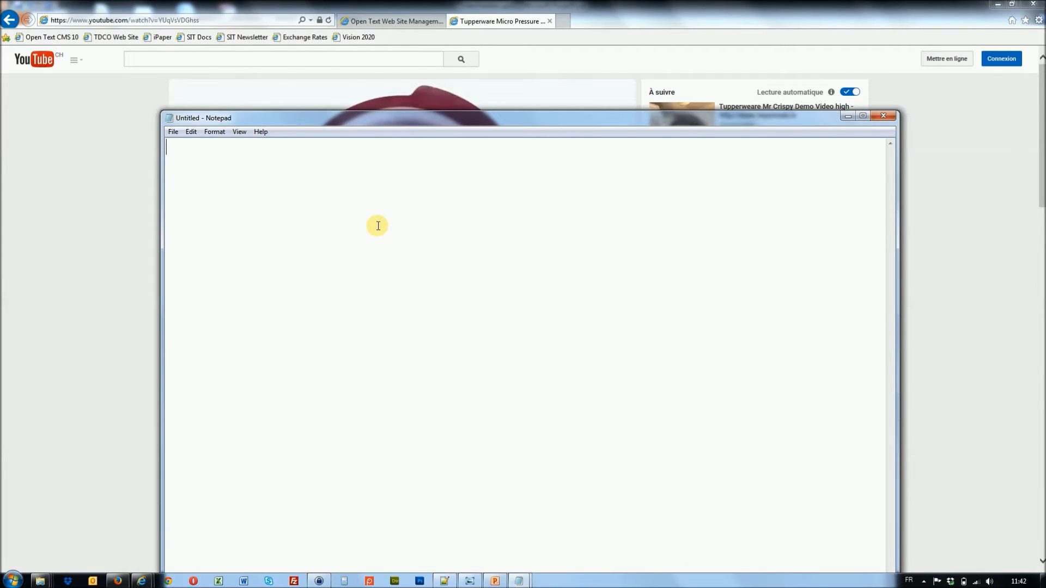
{"action": "key", "text": "ctrl+v"}
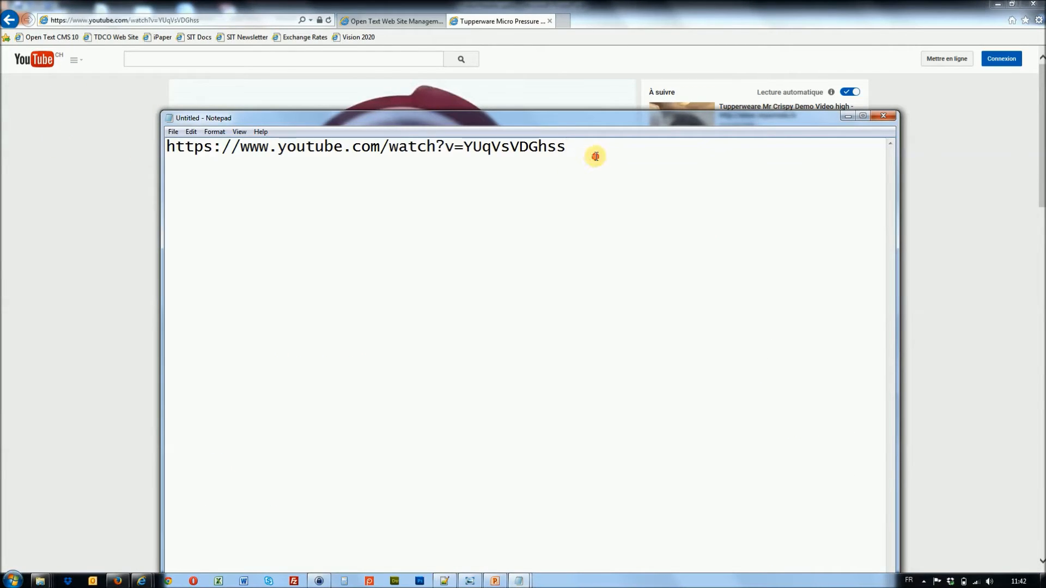
{"action": "left_click_drag", "start_coordinate": [593, 154], "coordinate": [72, 147]}
{"action": "left_click", "coordinate": [367, 217]}
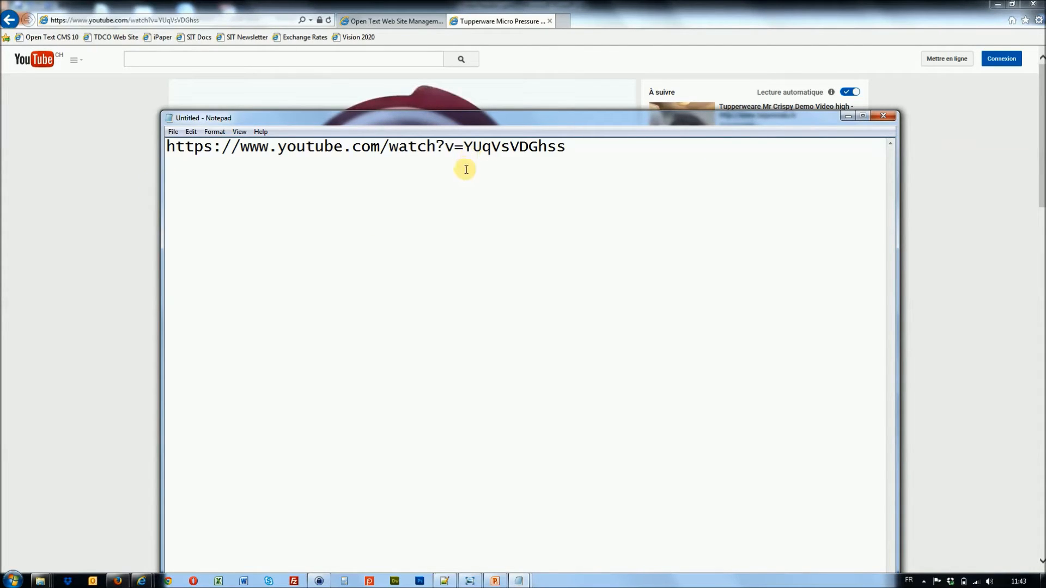
- Copy only the video ID YUqVsVDGhss that follows "v=" in the pasted YouTube address
{"action": "left_click_drag", "start_coordinate": [464, 146], "coordinate": [602, 143]}
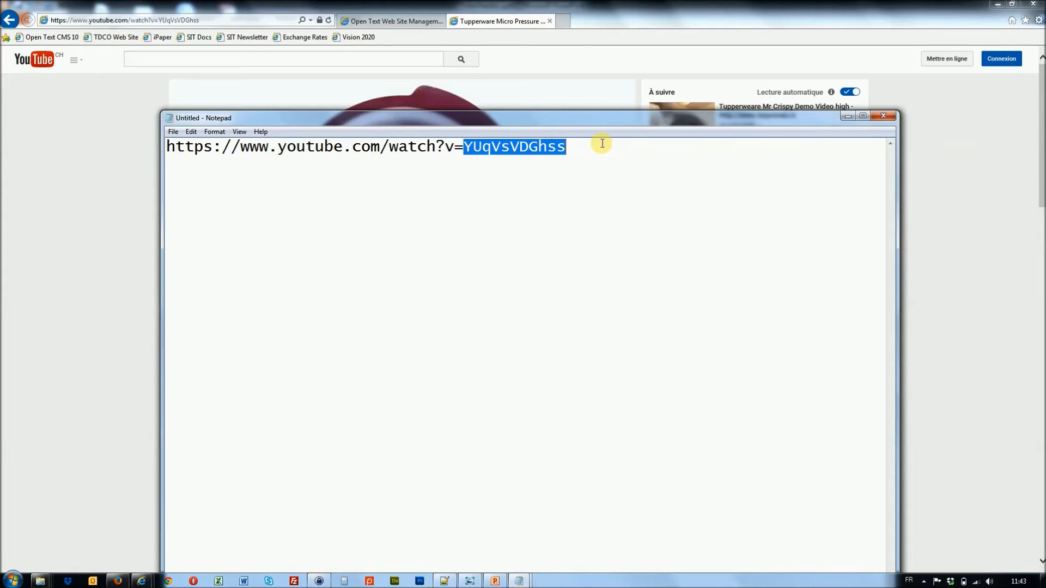
{"action": "left_click_drag", "start_coordinate": [250, 146], "coordinate": [382, 149]}
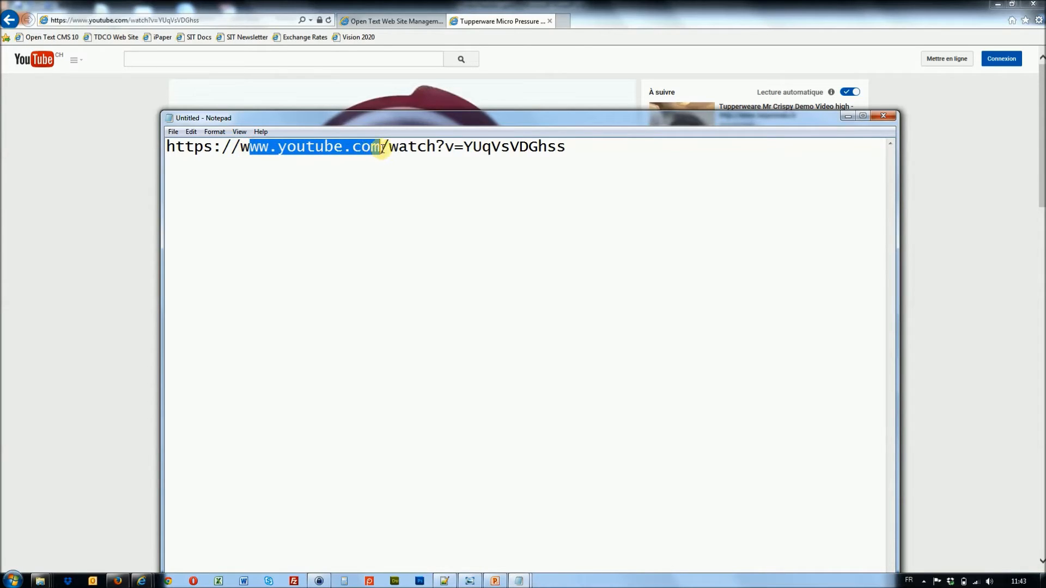
{"action": "left_click_drag", "start_coordinate": [446, 146], "coordinate": [461, 147]}
{"action": "left_click", "coordinate": [466, 146]}
{"action": "left_click_drag", "start_coordinate": [462, 146], "coordinate": [589, 144]}
{"action": "key", "text": "ctrl+c"}
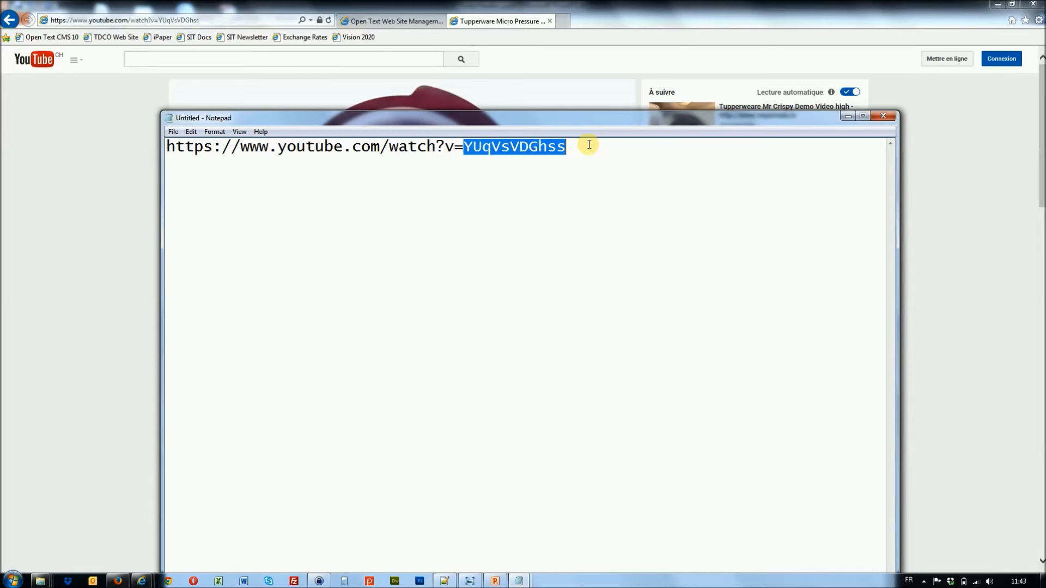
- Return to Open Text Web Site Management and set the video module's YouTube Video ID to YUqVsVDGhss
{"action": "left_click", "coordinate": [848, 116]}
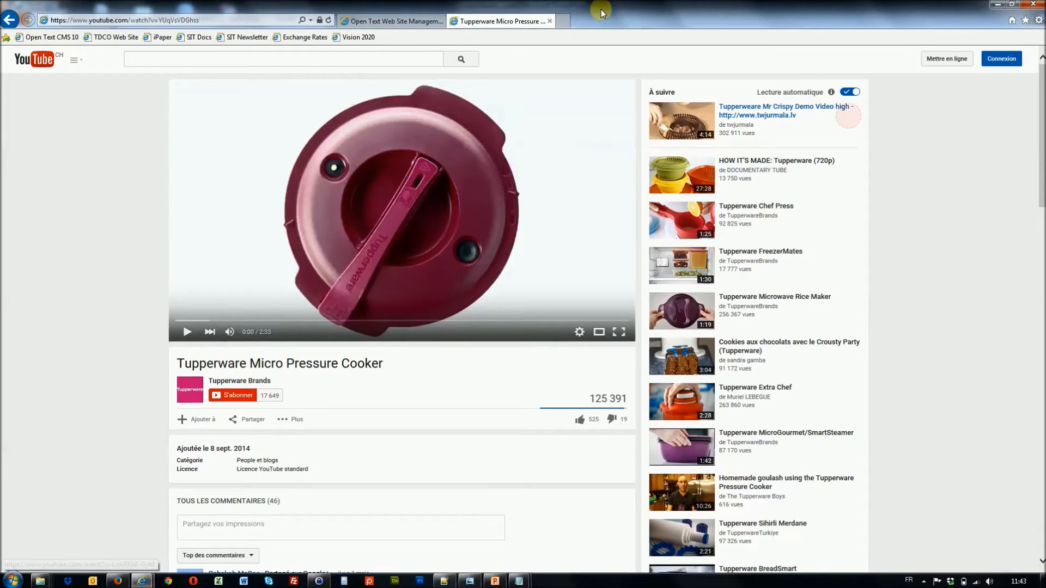
{"action": "left_click", "coordinate": [407, 20]}
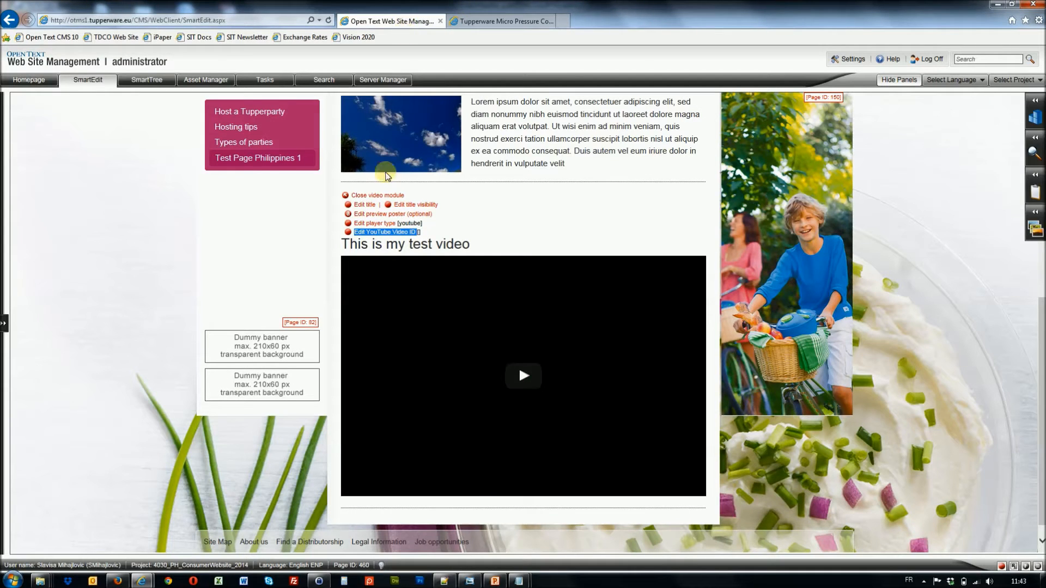
{"action": "left_click", "coordinate": [348, 234]}
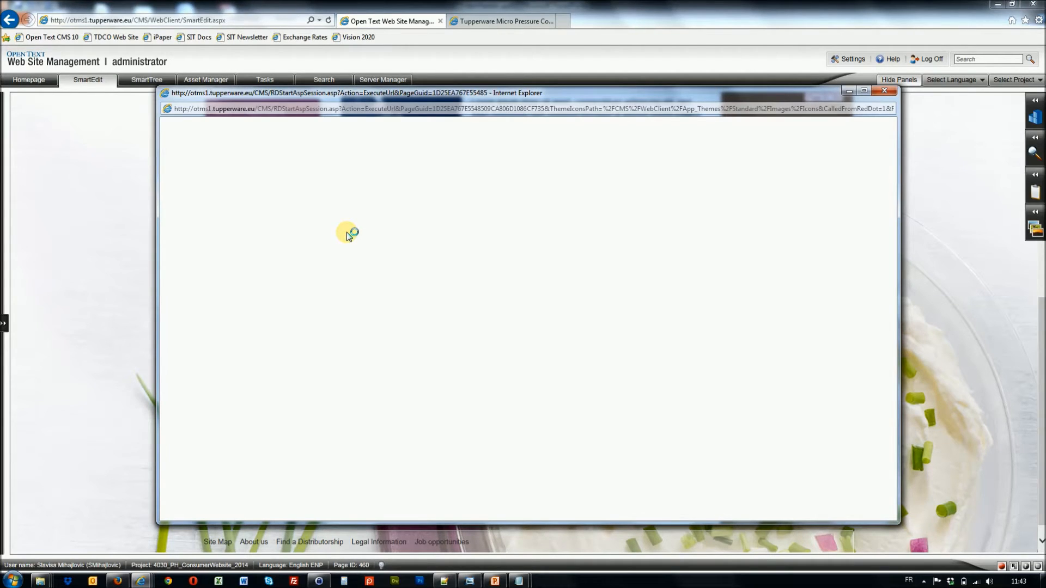
{"action": "key", "text": "ctrl+v"}
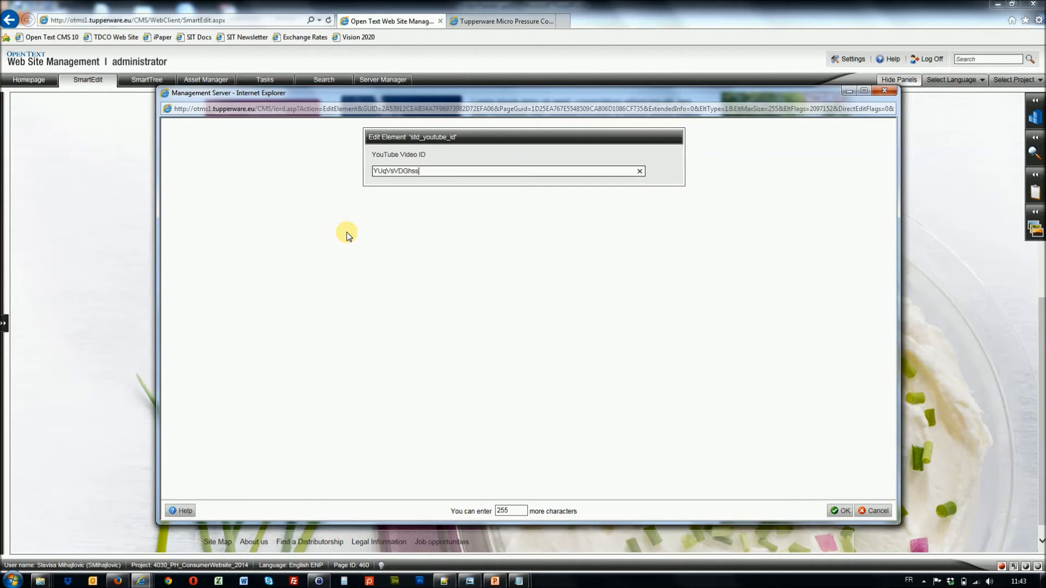
{"action": "left_click", "coordinate": [835, 507]}
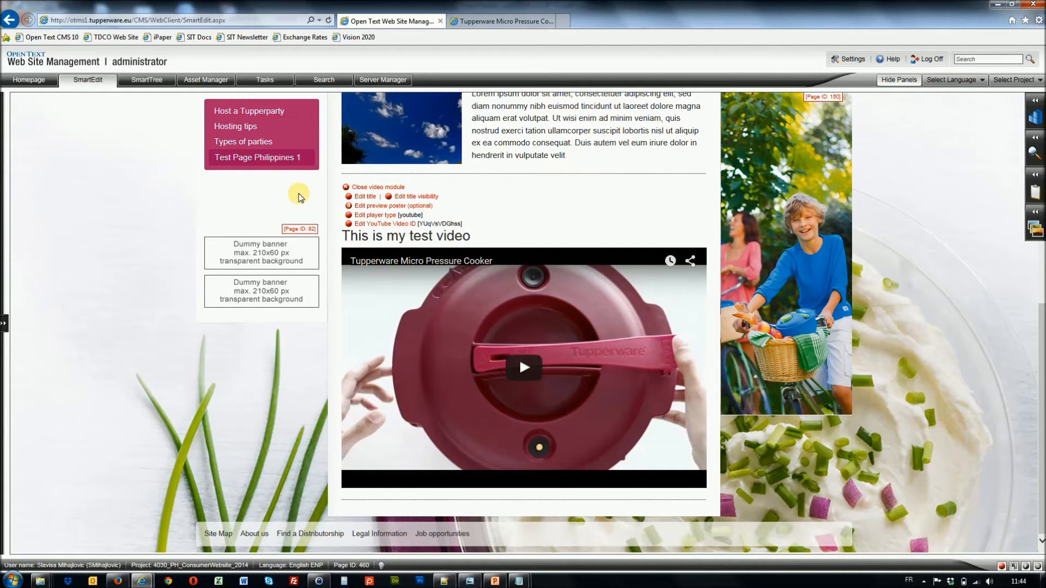
- Upload PhilippinesTest2.JPG from the Temp folder to the image manager gallery for the video module's preview poster
{"action": "left_click_drag", "start_coordinate": [355, 206], "coordinate": [412, 207]}
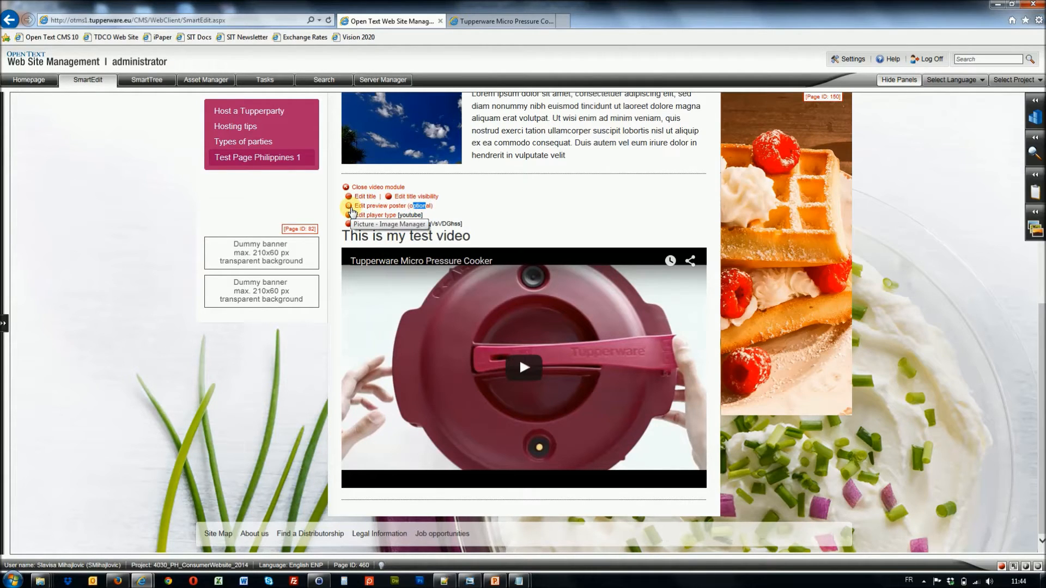
{"action": "left_click", "coordinate": [350, 210]}
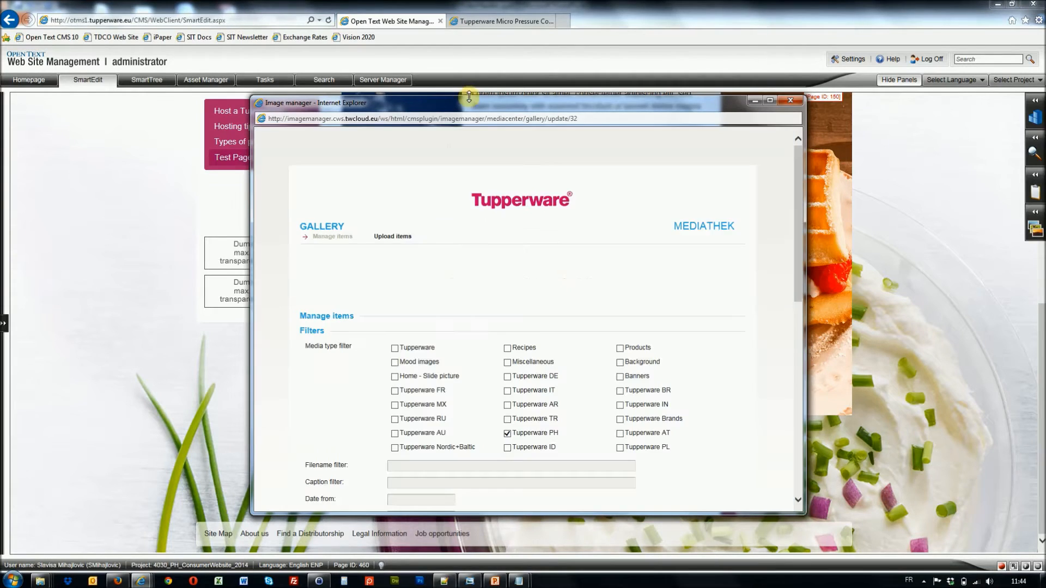
{"action": "left_click_drag", "start_coordinate": [469, 96], "coordinate": [483, 14]}
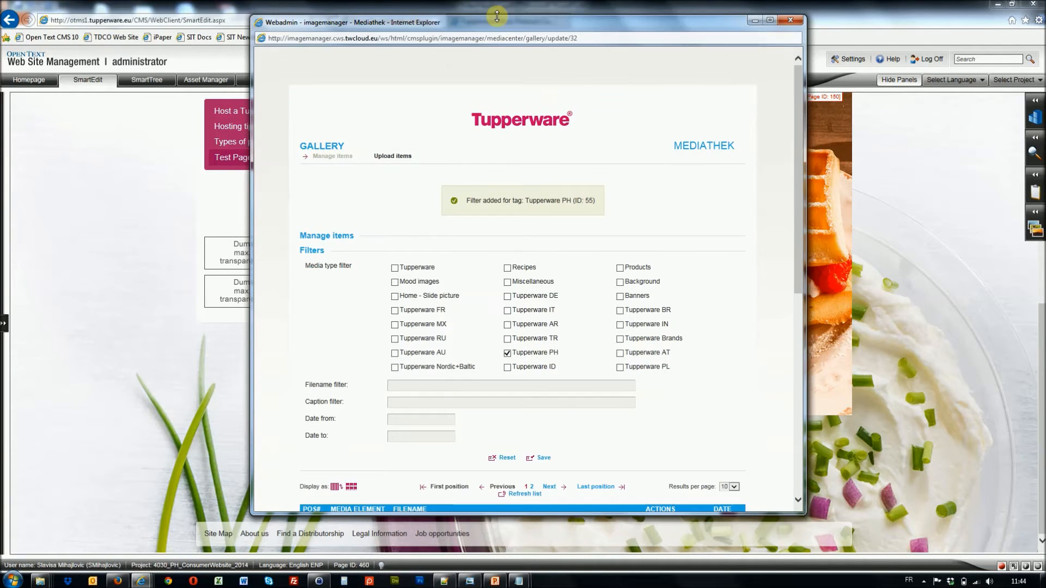
{"action": "left_click", "coordinate": [392, 158]}
{"action": "left_click", "coordinate": [489, 276]}
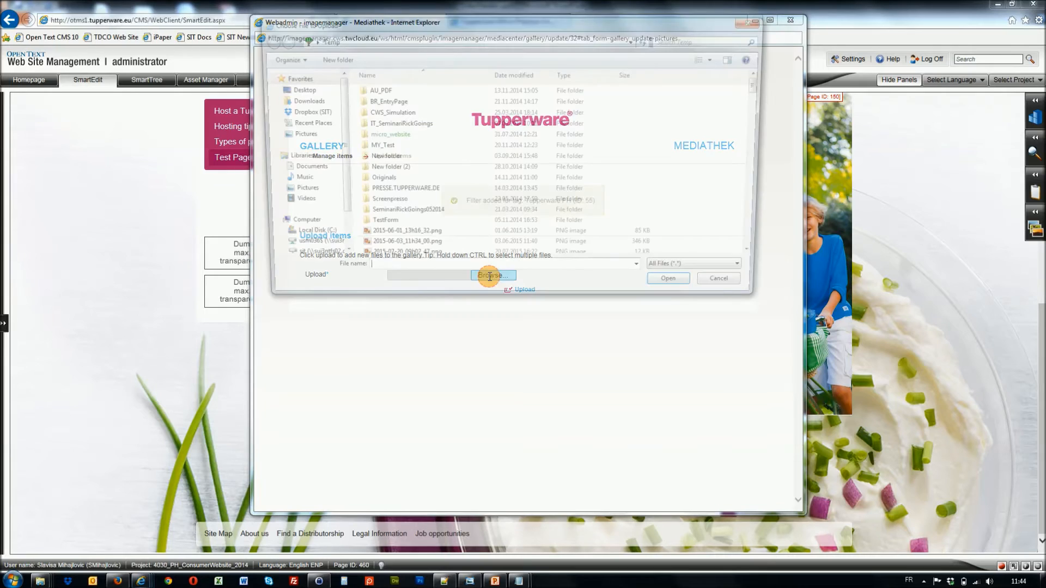
{"action": "left_click", "coordinate": [529, 76]}
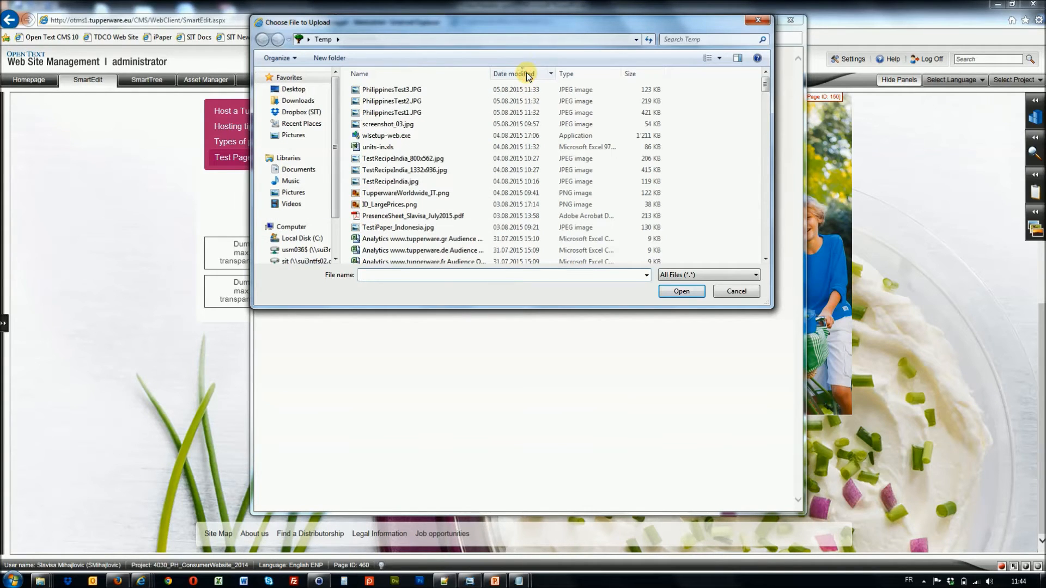
{"action": "double_click", "coordinate": [381, 102]}
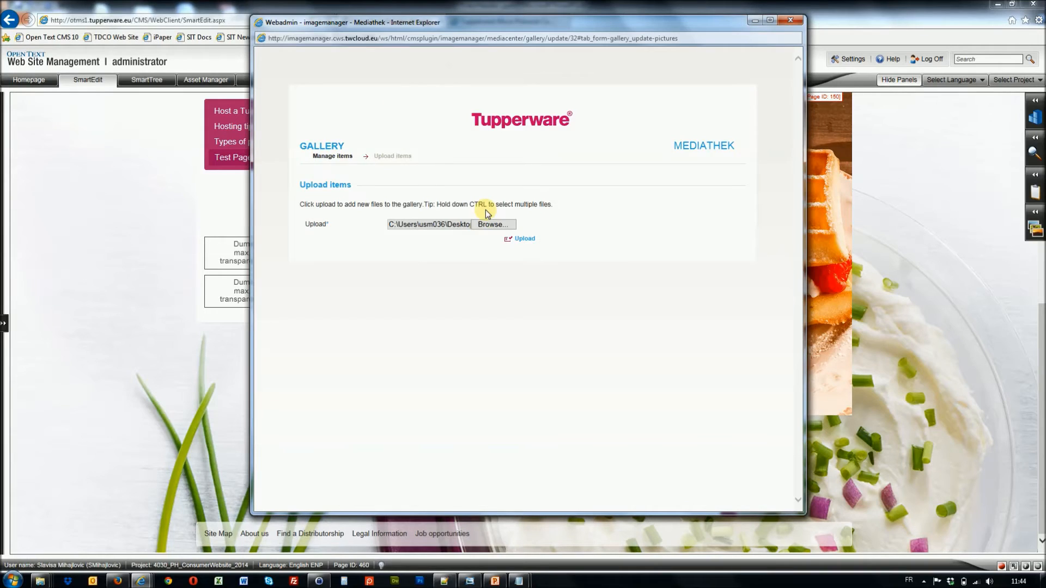
{"action": "left_click", "coordinate": [522, 240]}
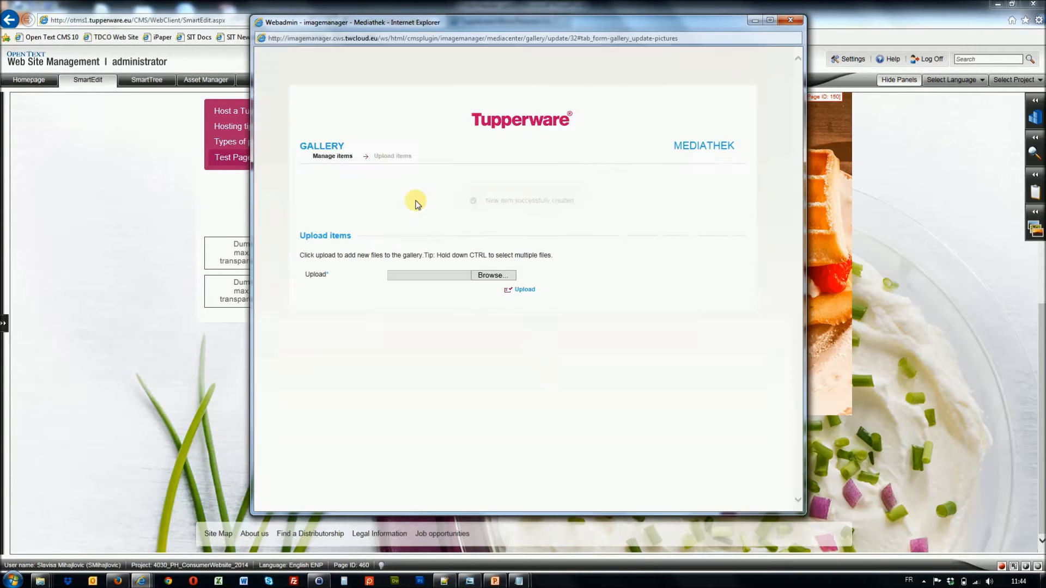
- Open the uploaded PhilippinesTest2.JPG in the gallery and send it to the CMS as the video module's preview poster
{"action": "left_click", "coordinate": [323, 157]}
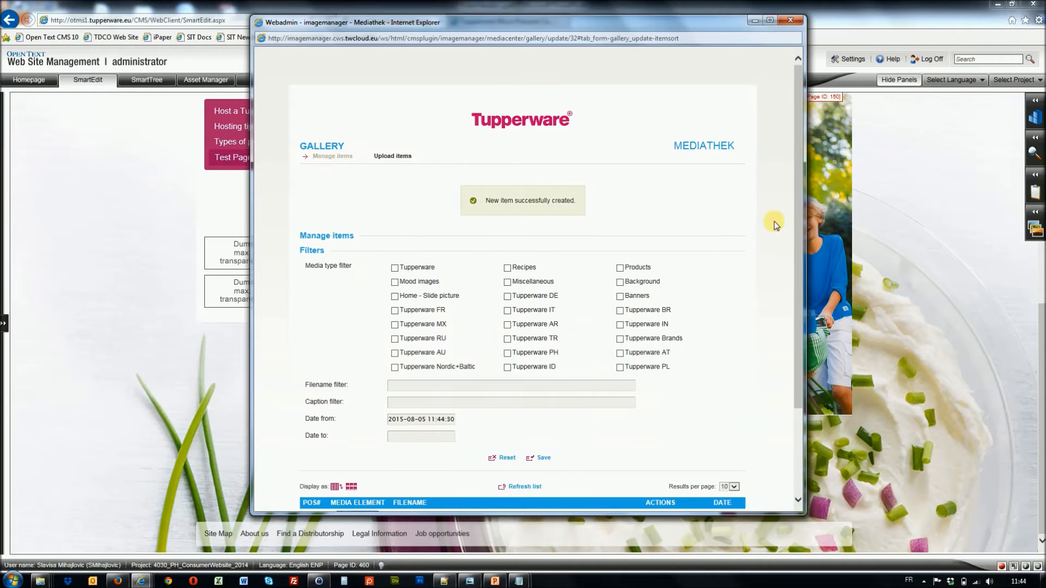
{"action": "left_click_drag", "start_coordinate": [795, 217], "coordinate": [790, 274]}
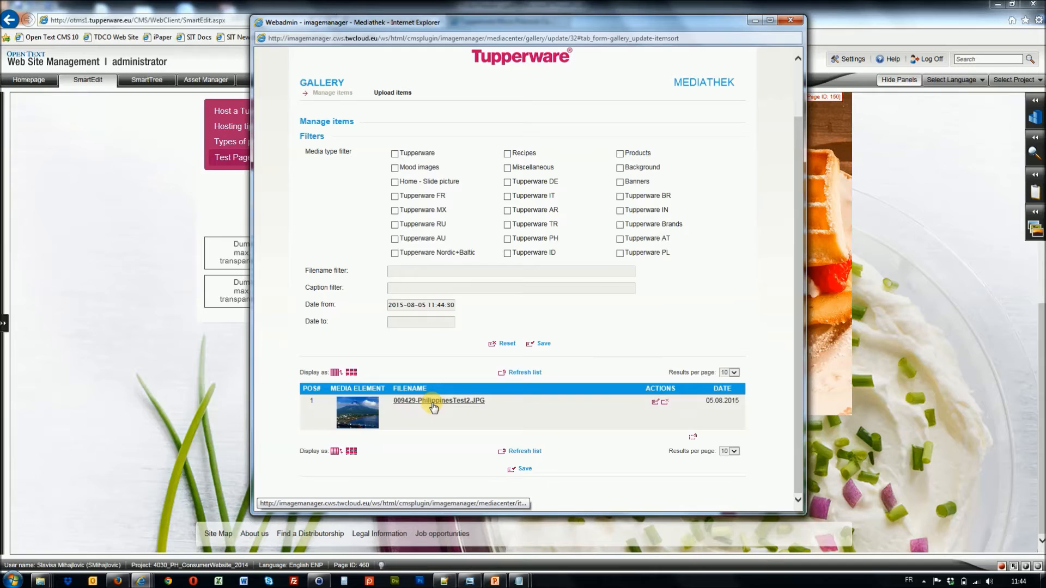
{"action": "left_click", "coordinate": [433, 407]}
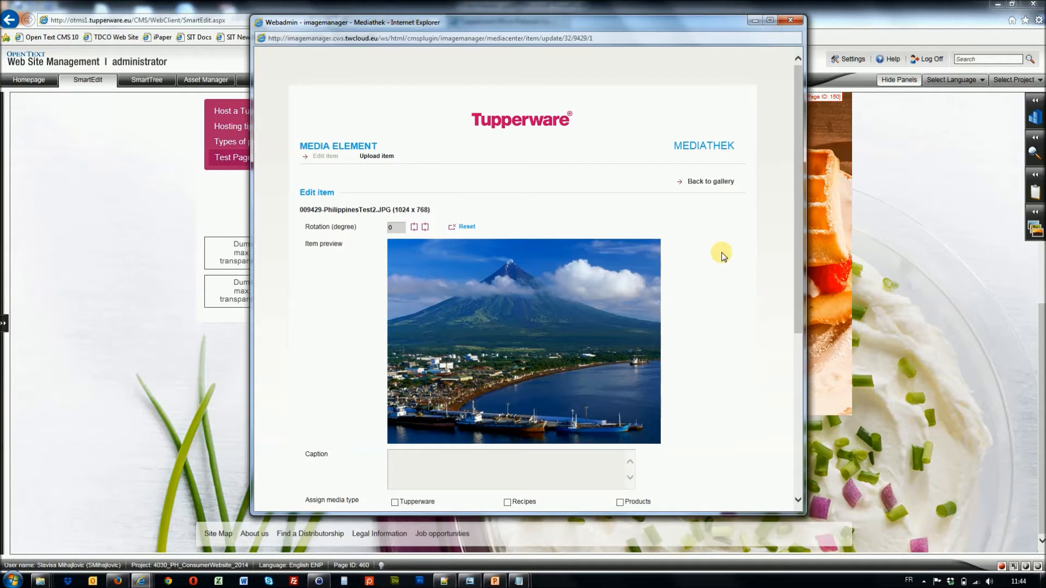
{"action": "left_click_drag", "start_coordinate": [802, 174], "coordinate": [792, 327]}
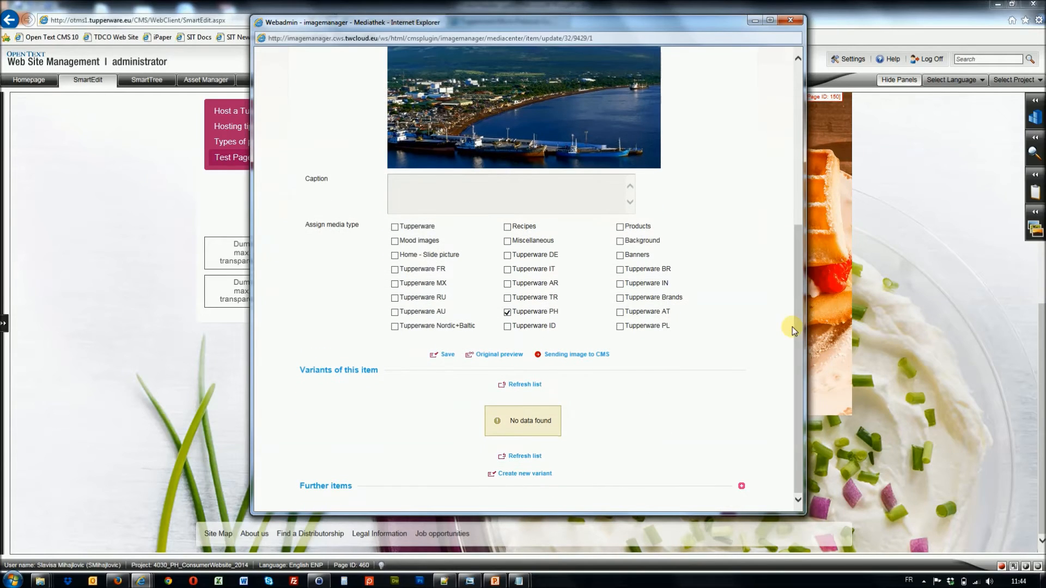
{"action": "left_click", "coordinate": [561, 355]}
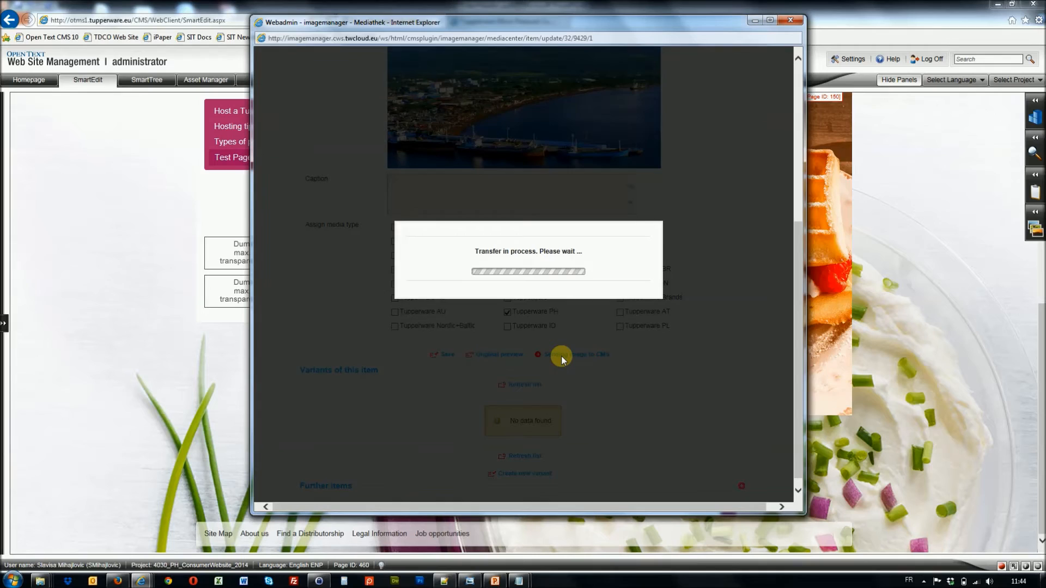
{"action": "left_click", "coordinate": [530, 270]}
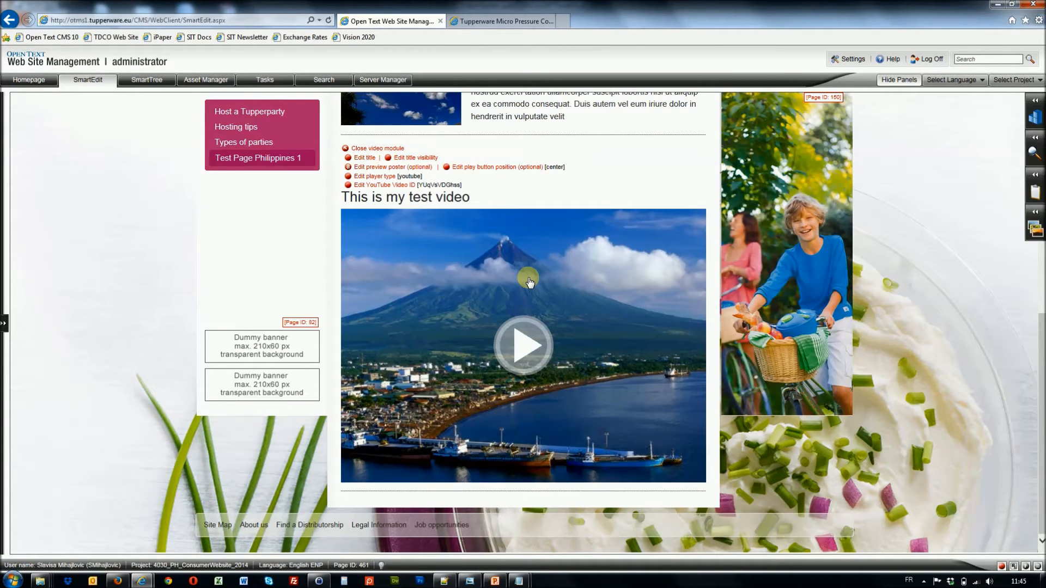
{"action": "mouse_move", "coordinate": [1040, 390]}
{"action": "left_mouse_down"}
{"action": "mouse_move", "coordinate": [1039, 262]}
{"action": "mouse_move", "coordinate": [1040, 400]}
{"action": "left_mouse_up"}
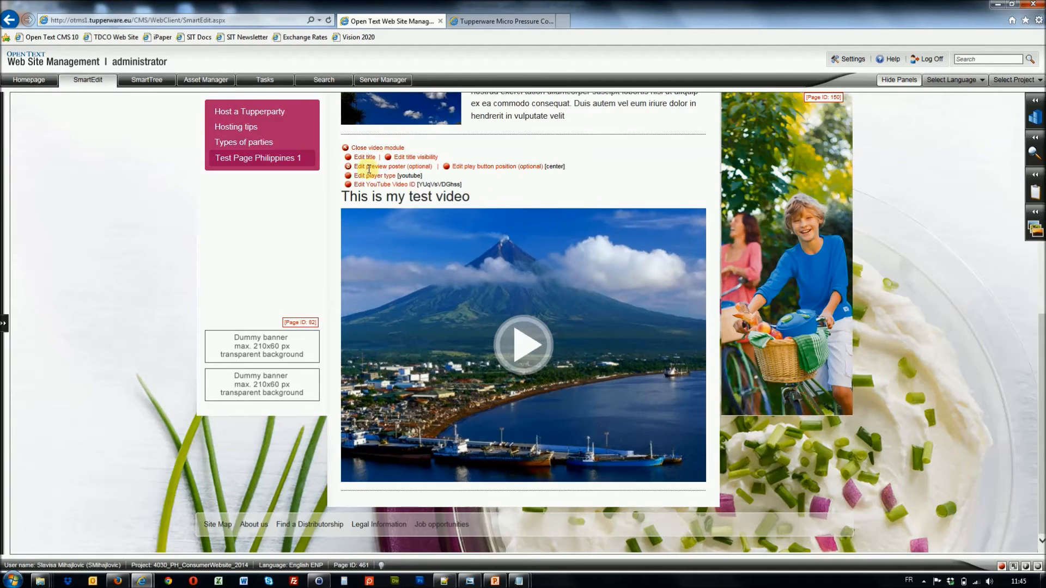
- Preview Test Page Philippines 1 in a maximized window, try playing its test video, and close the preview
{"action": "right_click", "coordinate": [492, 196]}
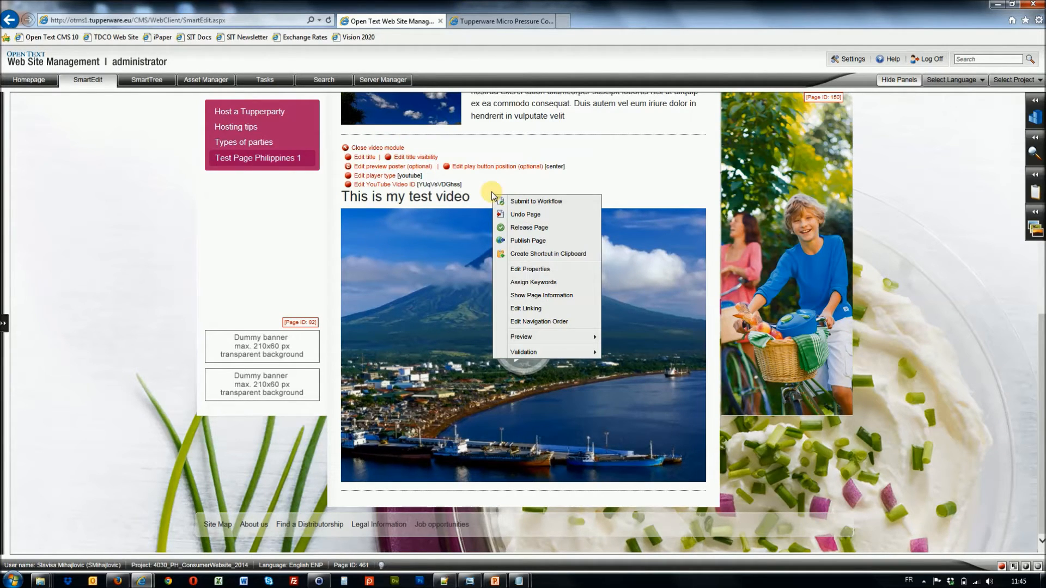
{"action": "mouse_move", "coordinate": [538, 337]}
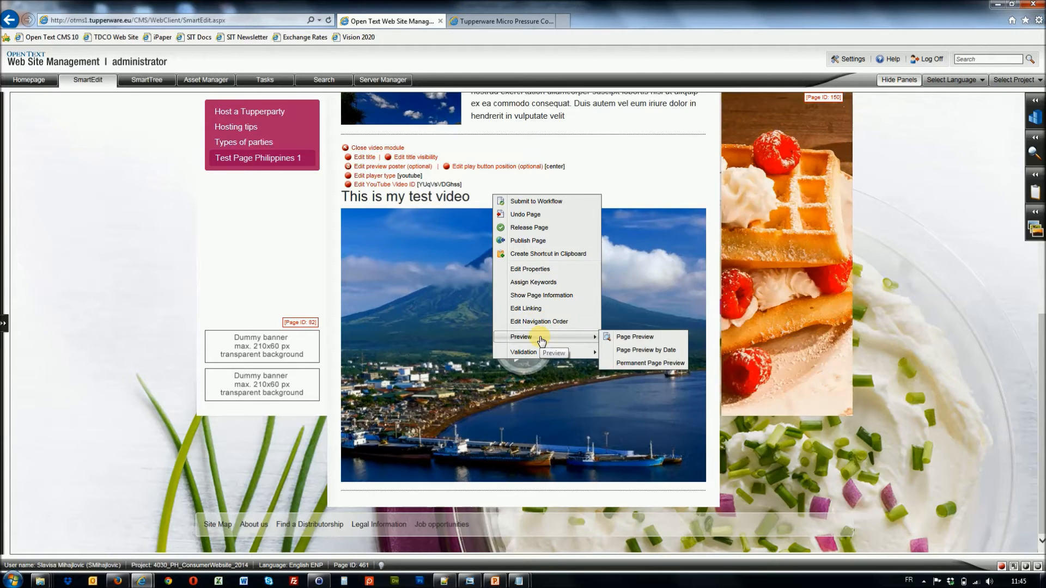
{"action": "left_click", "coordinate": [626, 336]}
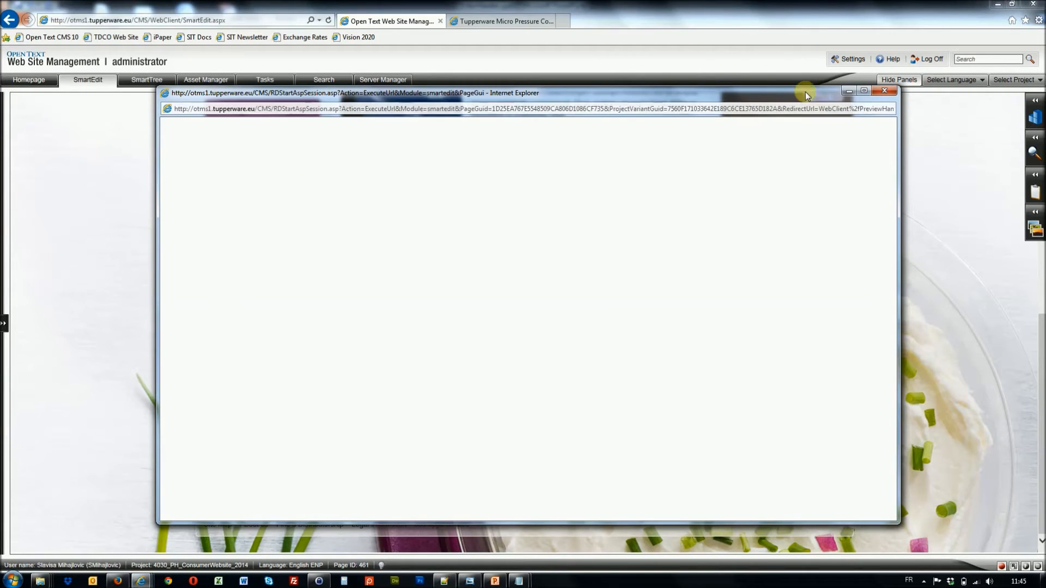
{"action": "left_click", "coordinate": [863, 90]}
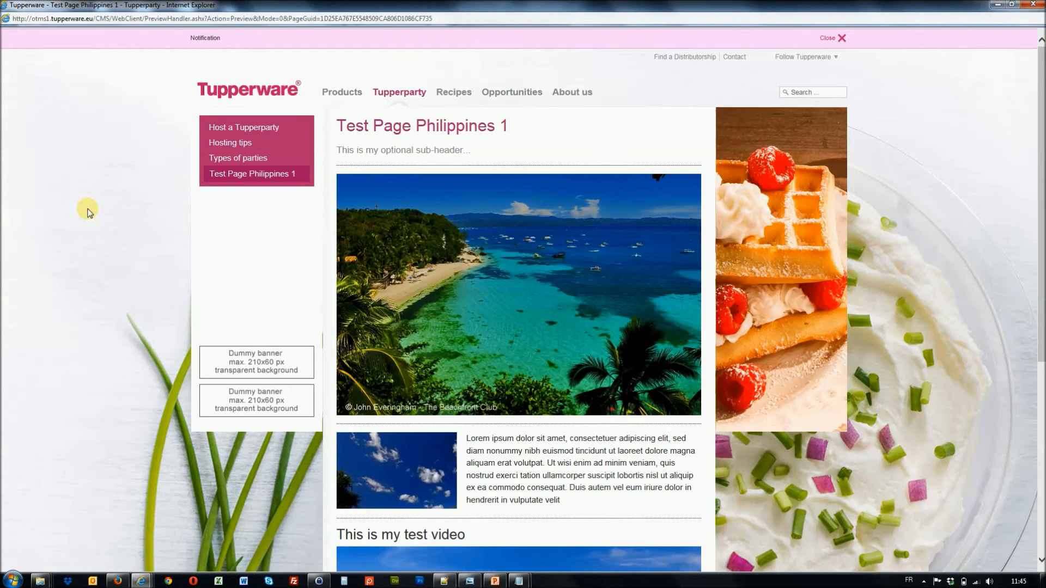
{"action": "left_click_drag", "start_coordinate": [1042, 97], "coordinate": [1020, 282]}
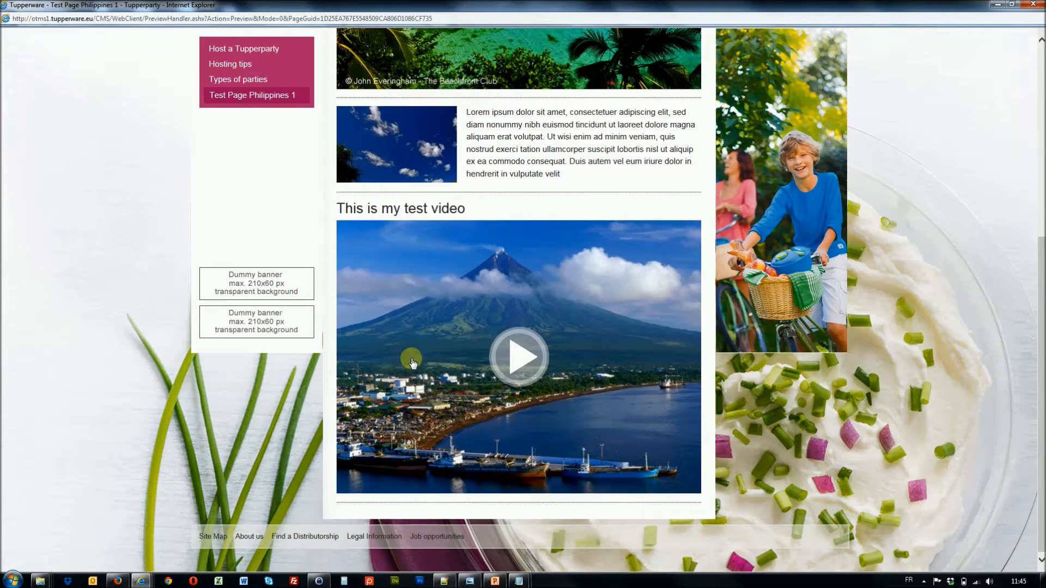
{"action": "left_click", "coordinate": [511, 357]}
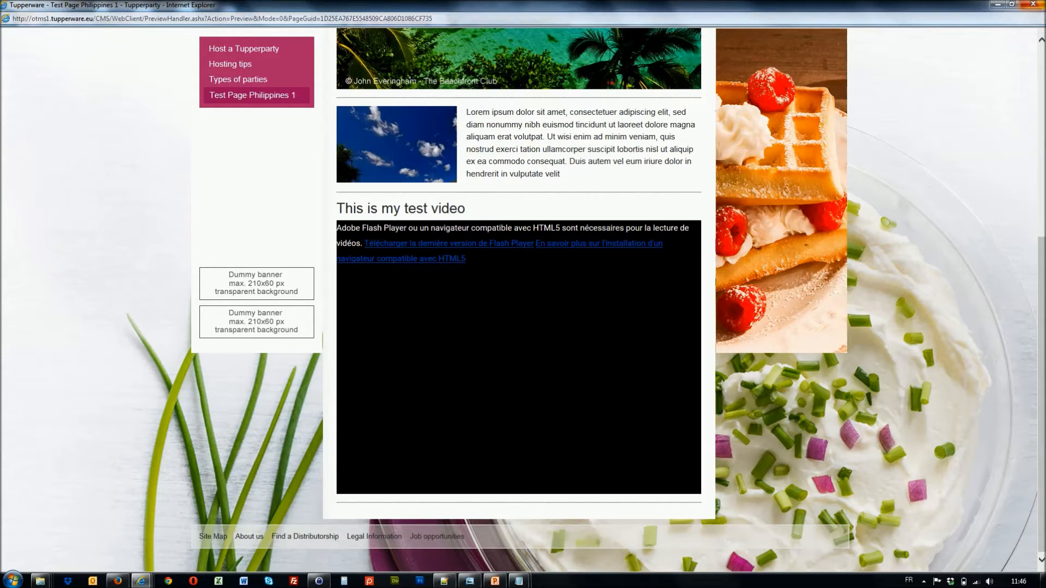
{"action": "left_click", "coordinate": [1031, 7]}
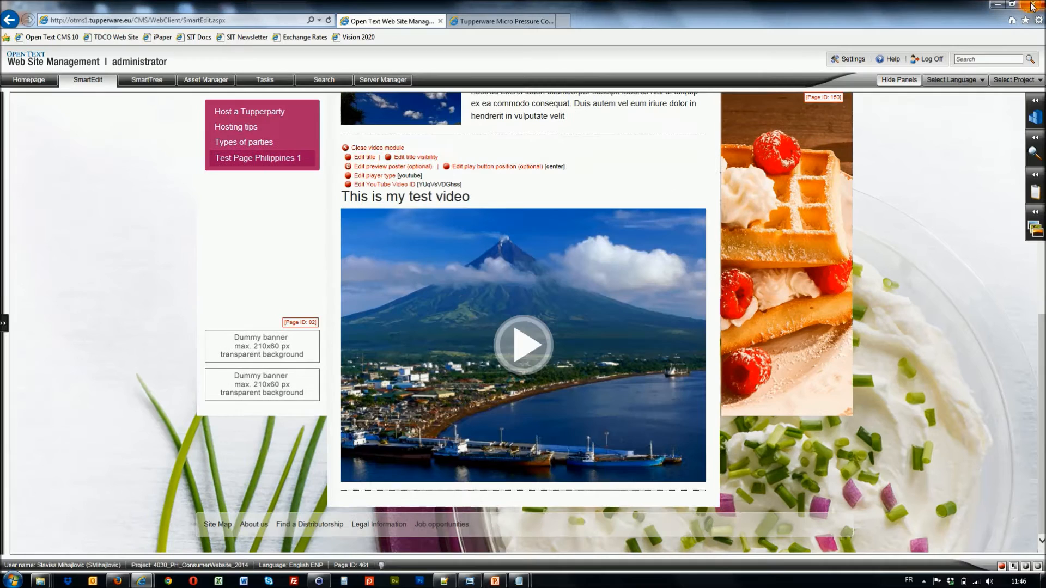
- Test the video's playback in the editing view and with the editing links hidden, and return to editing mode
{"action": "left_click", "coordinate": [532, 354]}
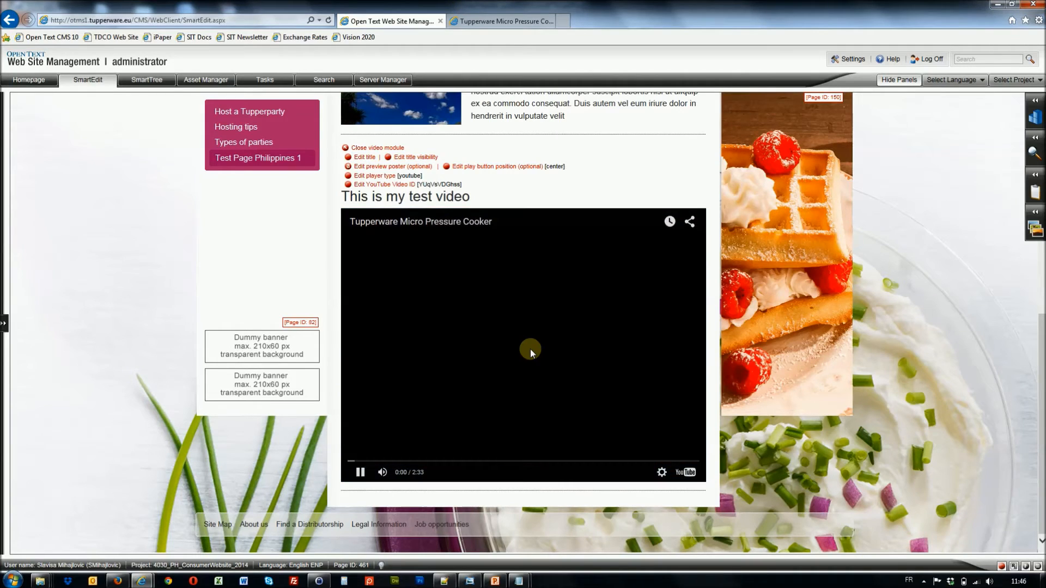
{"action": "left_click", "coordinate": [359, 471]}
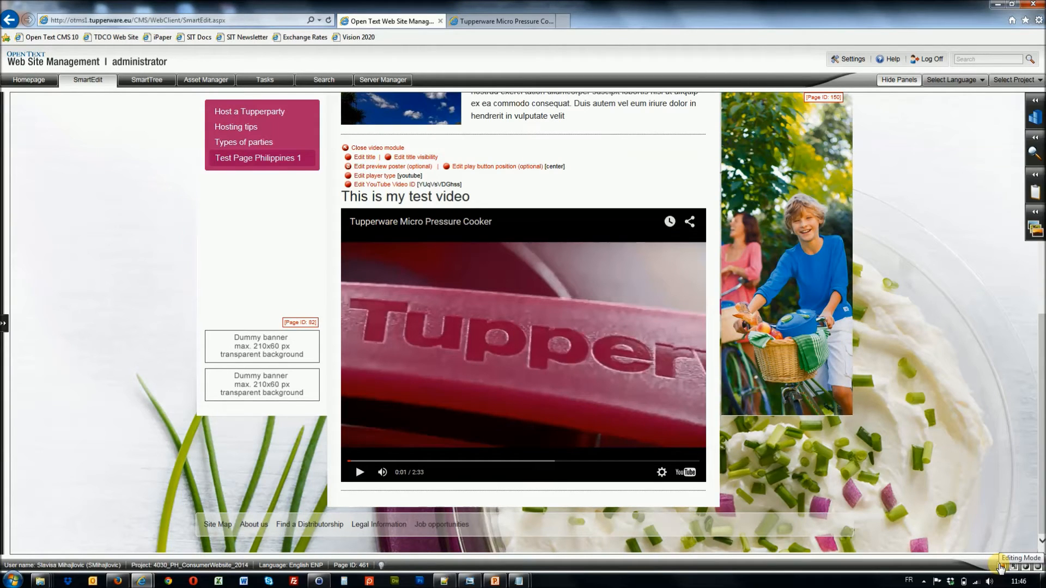
{"action": "left_click", "coordinate": [1038, 570]}
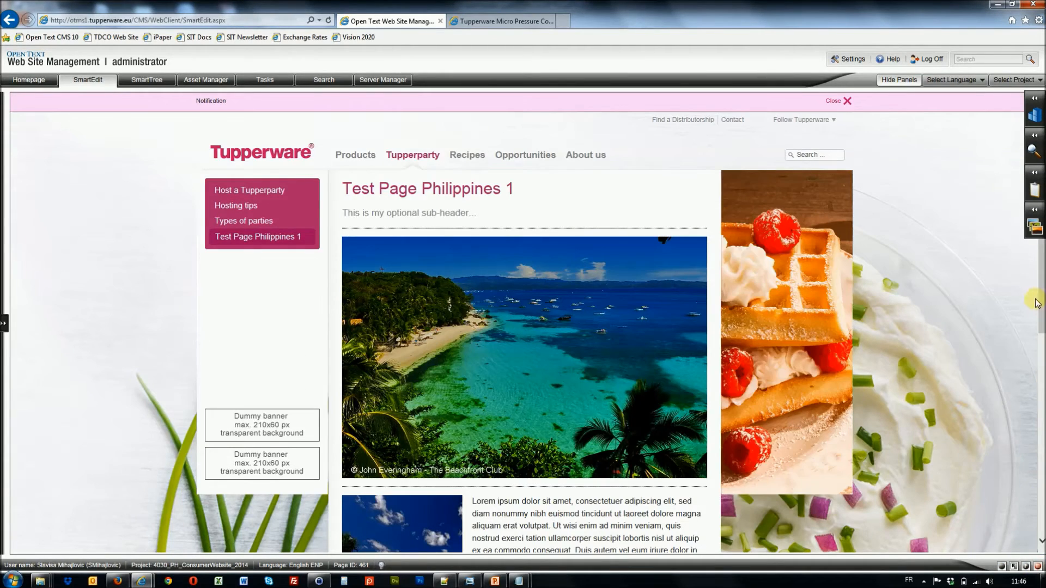
{"action": "left_click_drag", "start_coordinate": [1041, 305], "coordinate": [1028, 376]}
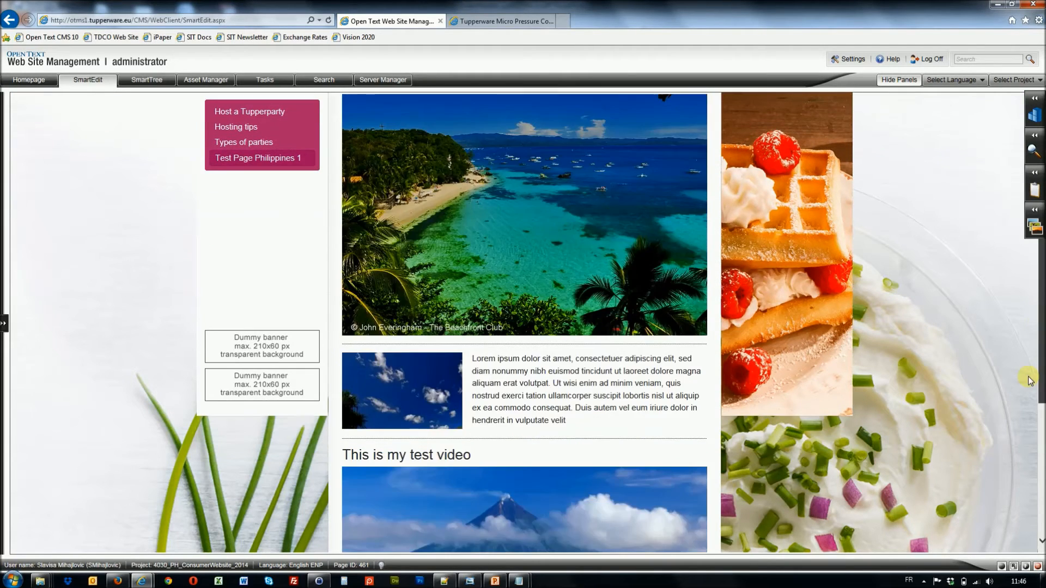
{"action": "scroll", "coordinate": [1029, 380], "scroll_direction": "down", "scroll_amount": 4}
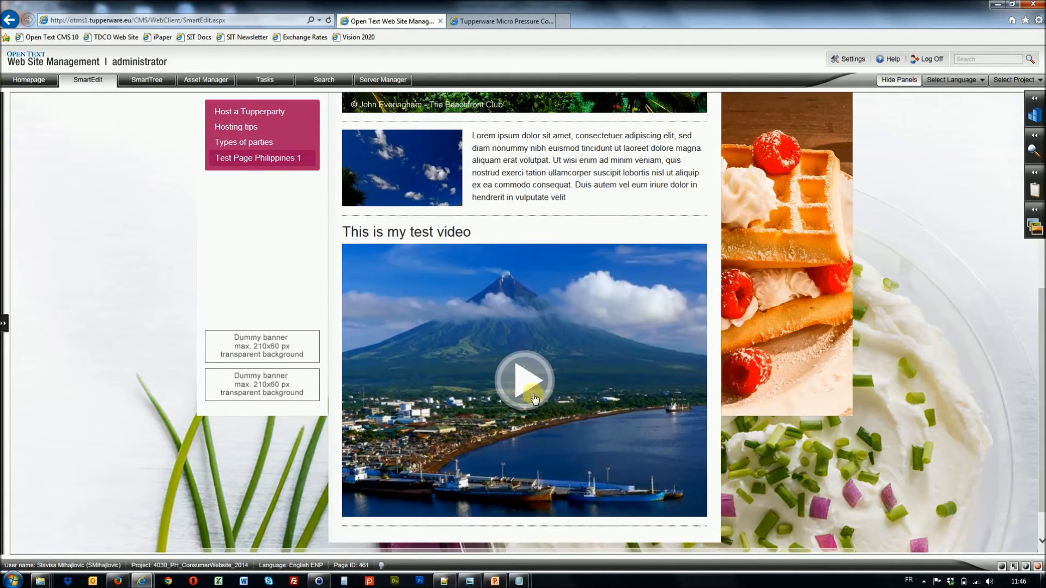
{"action": "left_click", "coordinate": [535, 399]}
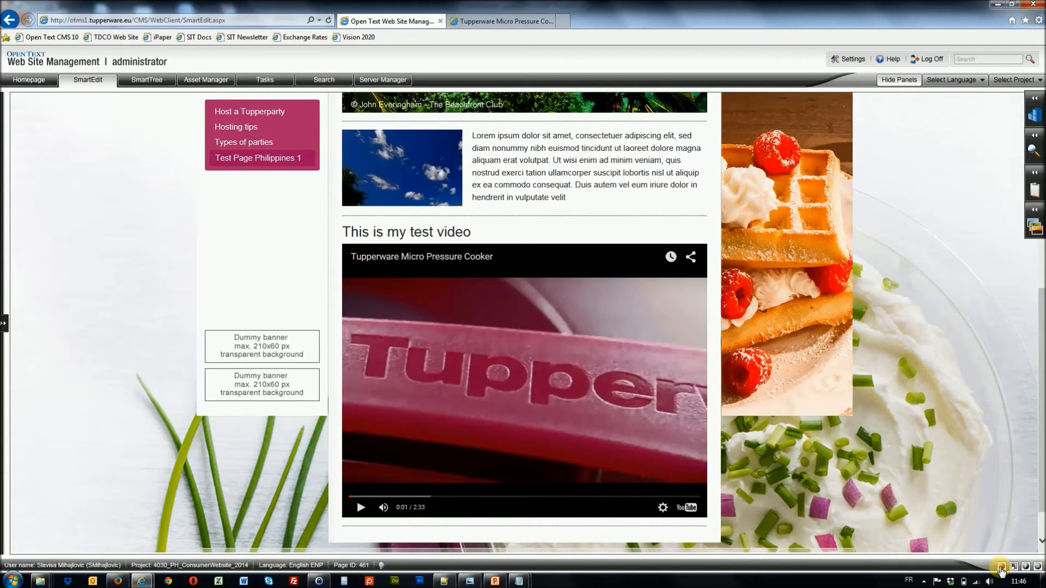
{"action": "left_click", "coordinate": [1001, 569]}
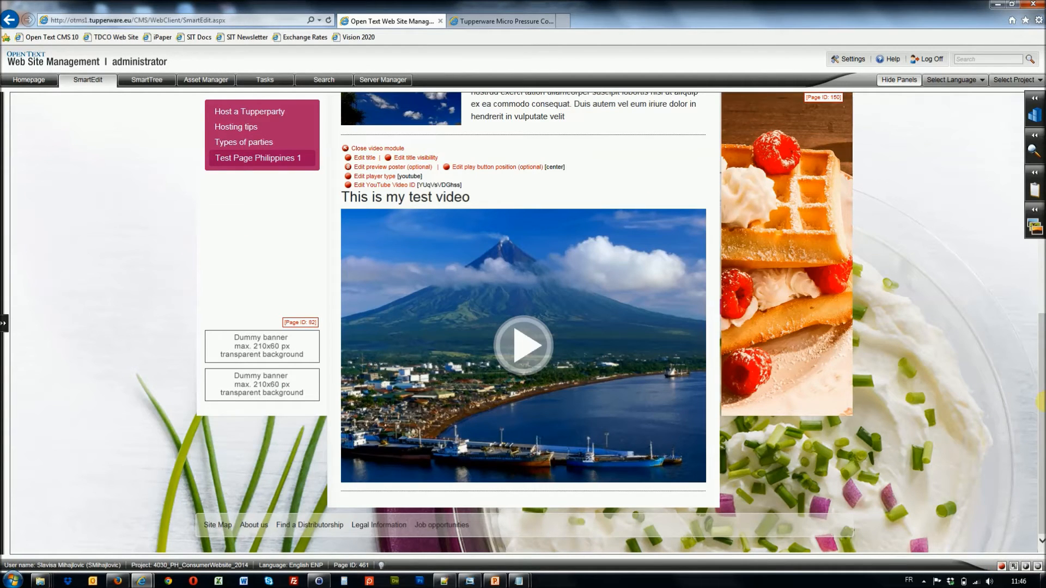
- Open the base page and add a text_module to its main content with the headline "Test text module"
{"action": "left_click_drag", "start_coordinate": [1040, 403], "coordinate": [1030, 147]}
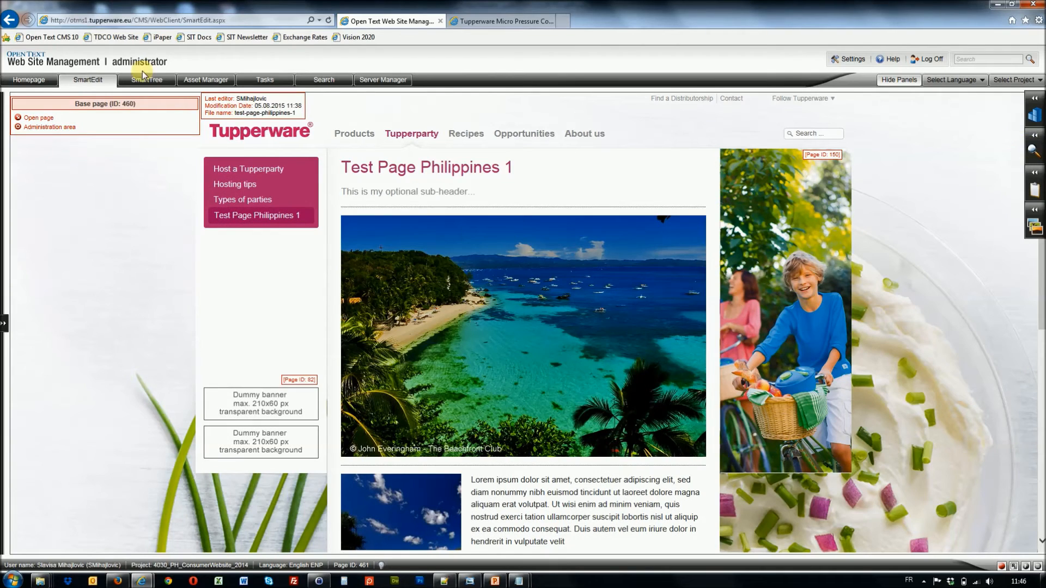
{"action": "left_click", "coordinate": [18, 118]}
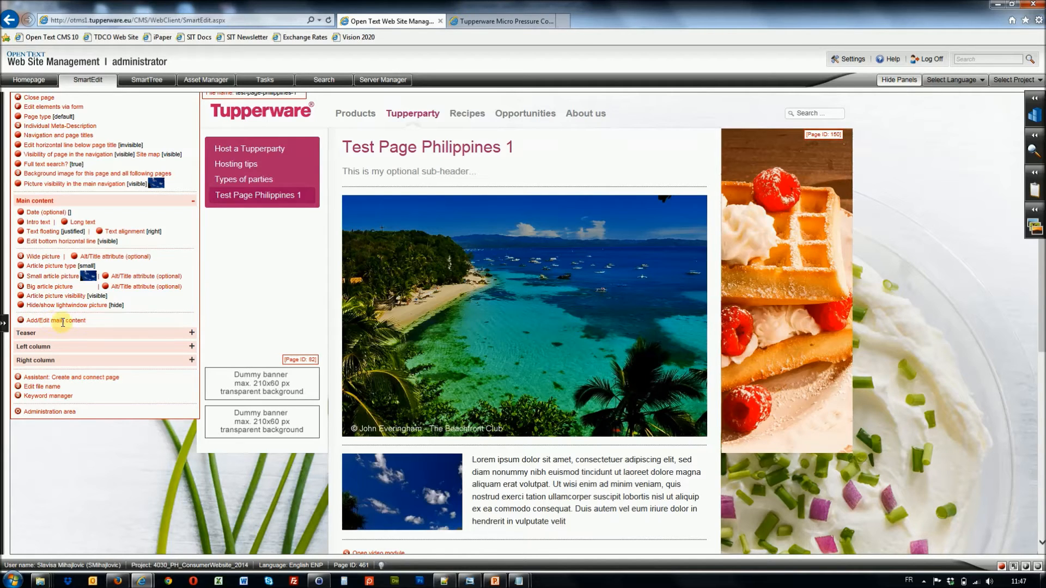
{"action": "left_click", "coordinate": [21, 321]}
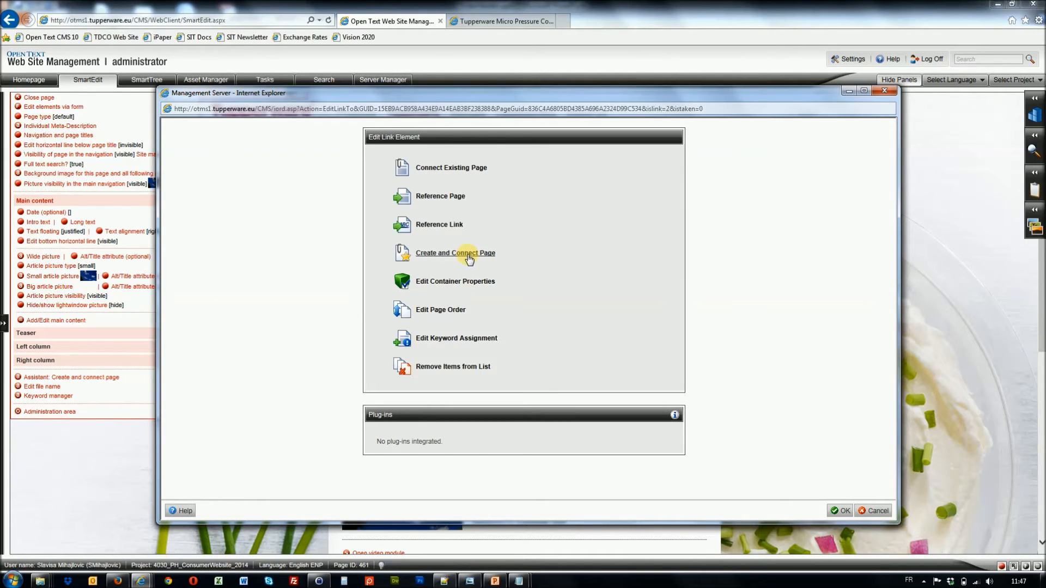
{"action": "left_click", "coordinate": [436, 254]}
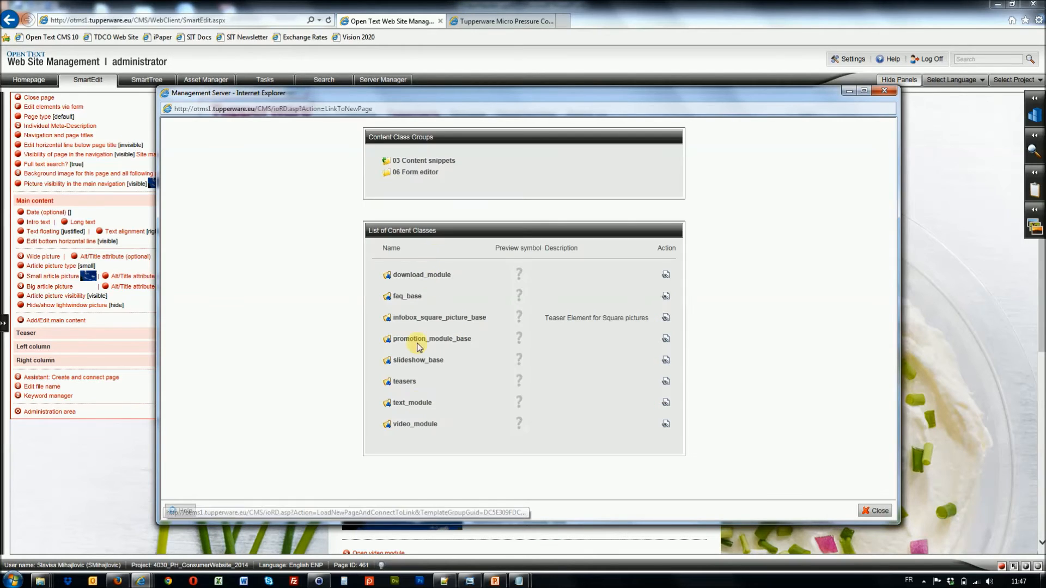
{"action": "left_click", "coordinate": [412, 403]}
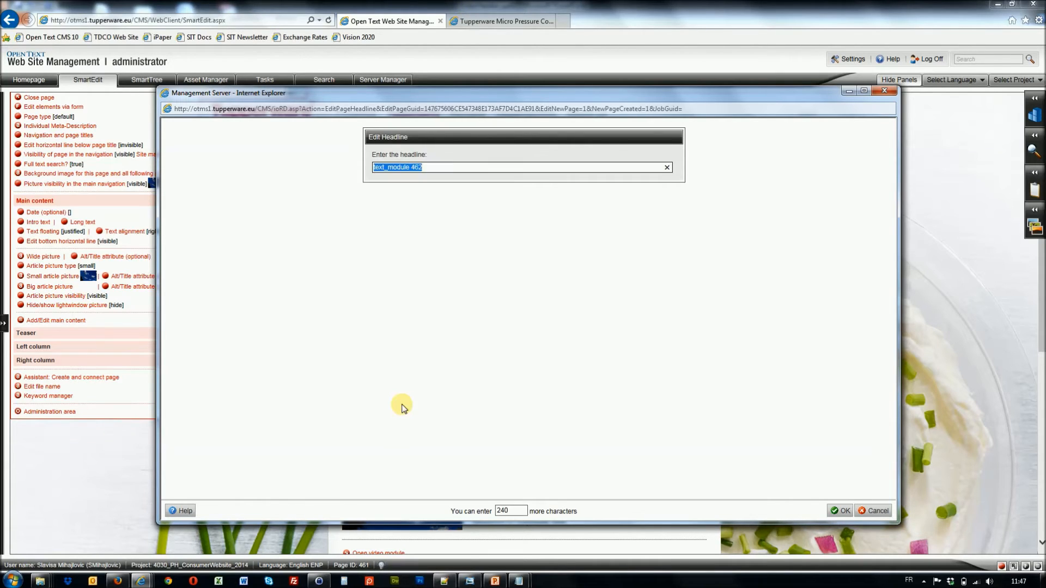
{"action": "type", "text": "Test text module"}
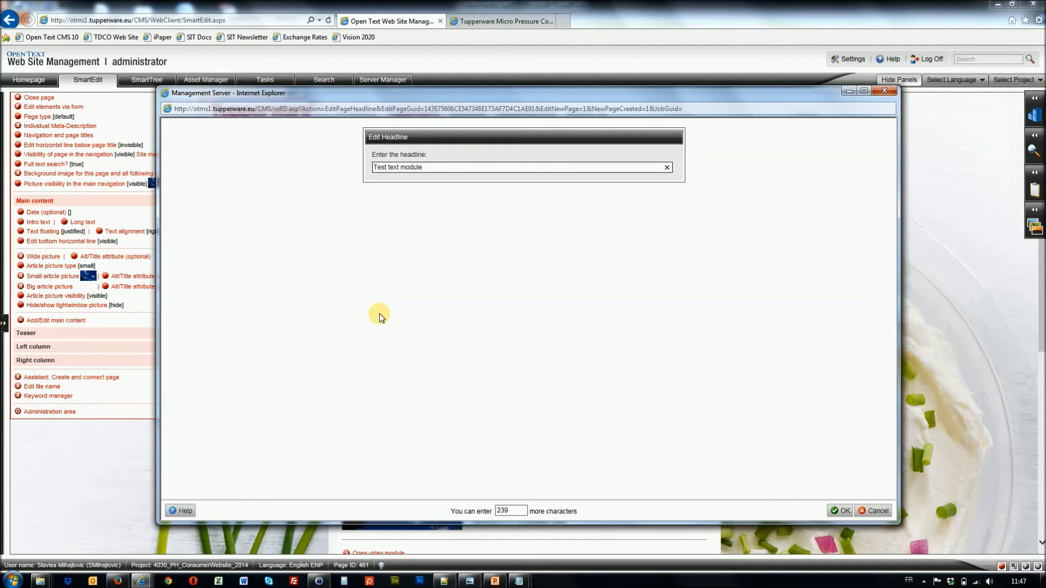
{"action": "left_click", "coordinate": [841, 510]}
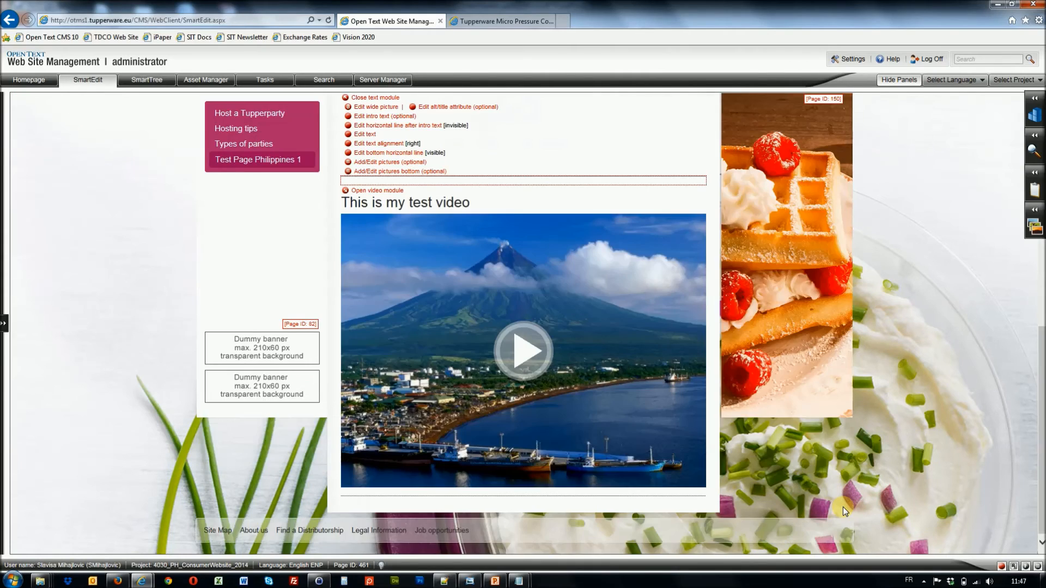
- Examine the new text module's editing options, including wide picture, alt/title attribute and intro text
{"action": "left_click_drag", "start_coordinate": [1044, 395], "coordinate": [1043, 362]}
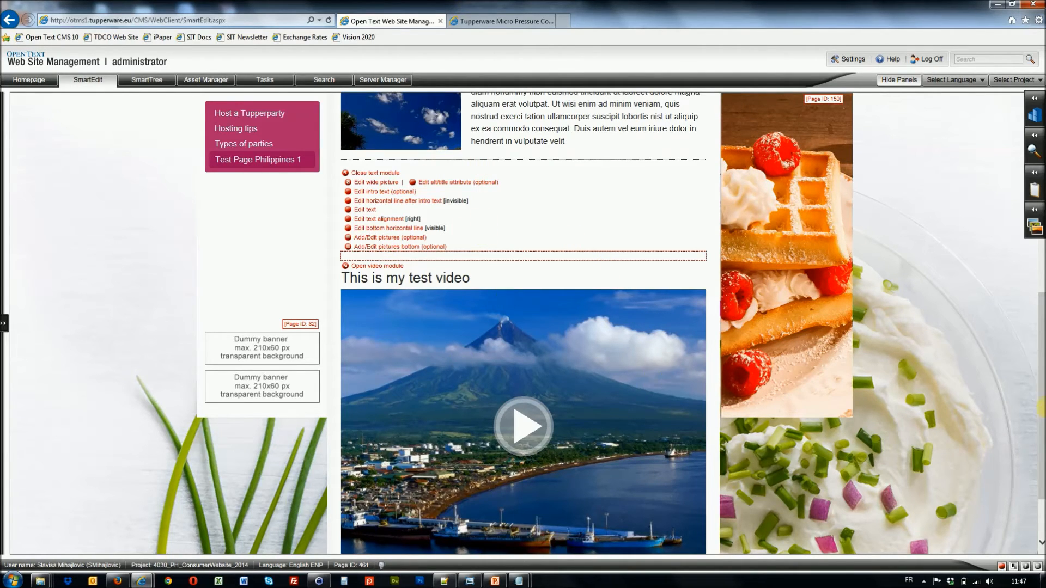
{"action": "left_click_drag", "start_coordinate": [1043, 423], "coordinate": [1033, 401]}
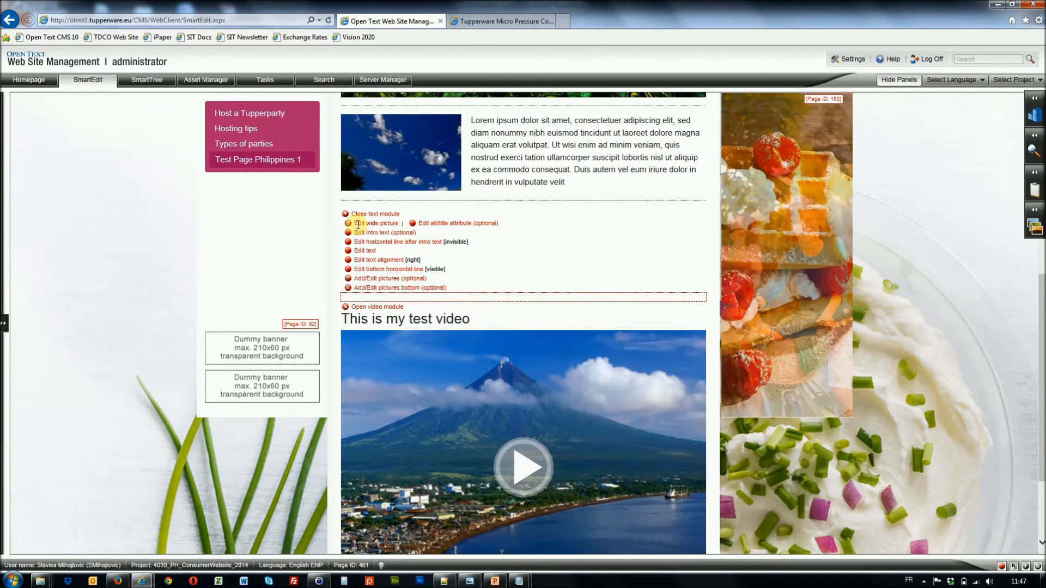
{"action": "left_click_drag", "start_coordinate": [355, 224], "coordinate": [402, 224]}
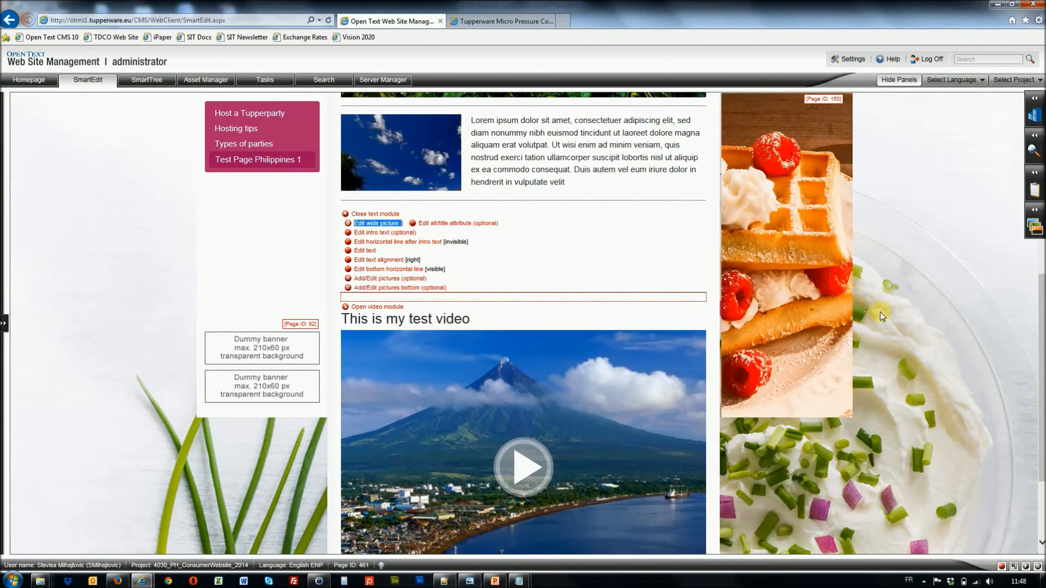
{"action": "left_click_drag", "start_coordinate": [1041, 346], "coordinate": [1040, 377]}
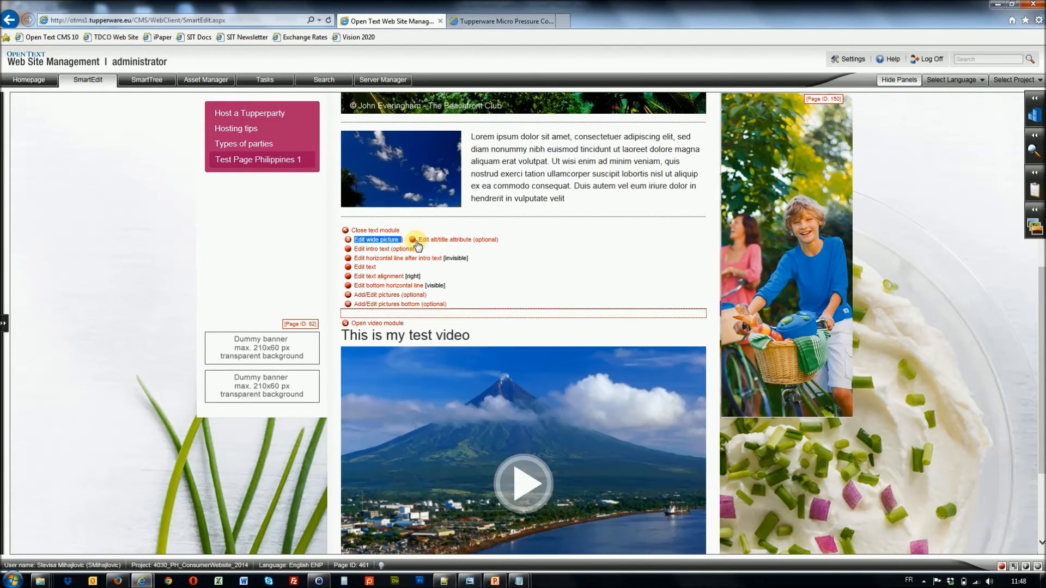
{"action": "left_click_drag", "start_coordinate": [420, 241], "coordinate": [456, 245]}
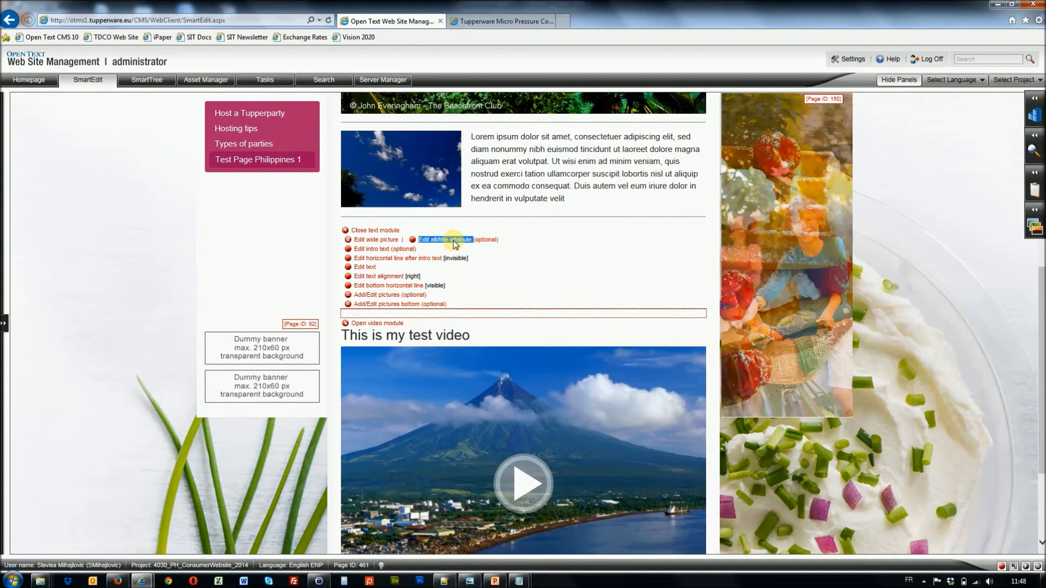
{"action": "left_click_drag", "start_coordinate": [355, 249], "coordinate": [379, 255]}
{"action": "left_click", "coordinate": [369, 250]}
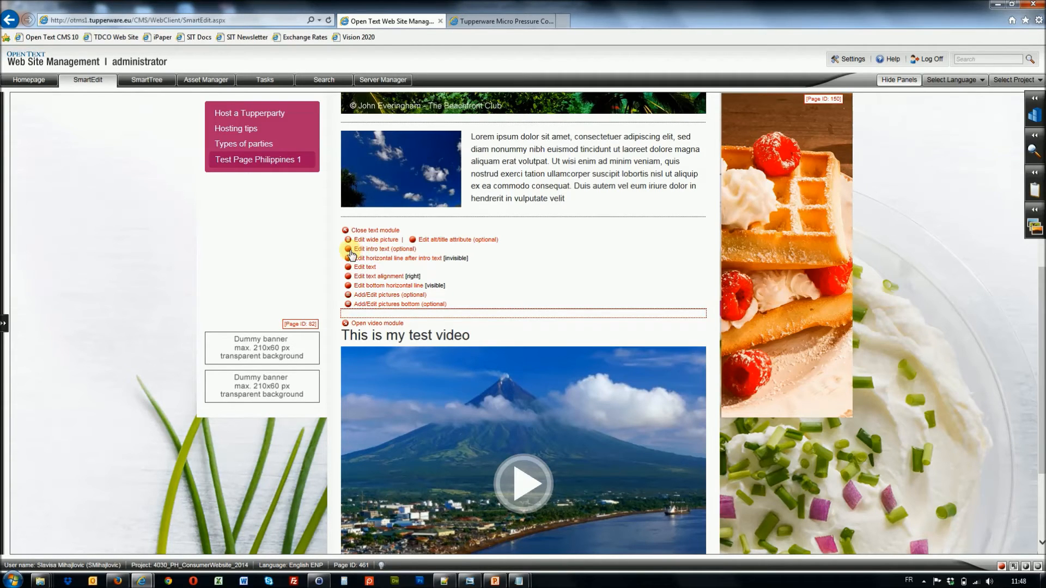
- Set the text module's optional intro text to "This is my optional intro text..."
{"action": "left_click", "coordinate": [350, 250]}
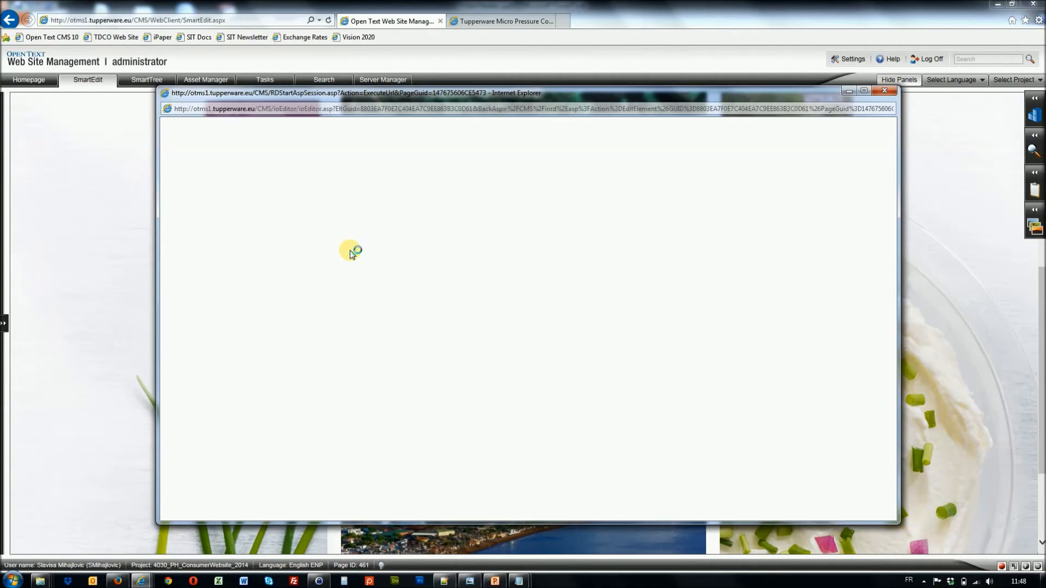
{"action": "type", "text": "This is my opti"}
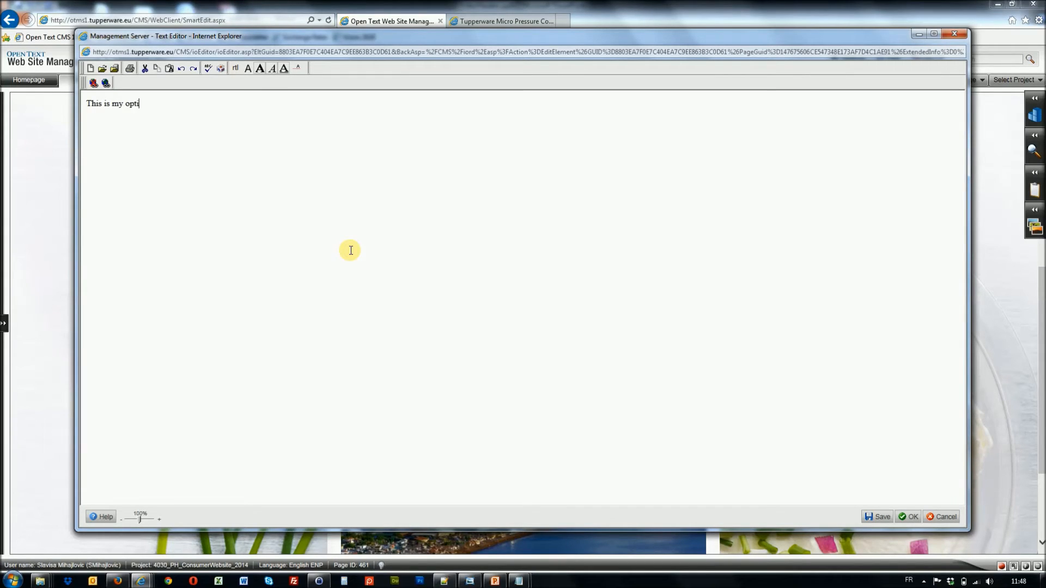
{"action": "type", "text": "onal intro text..."}
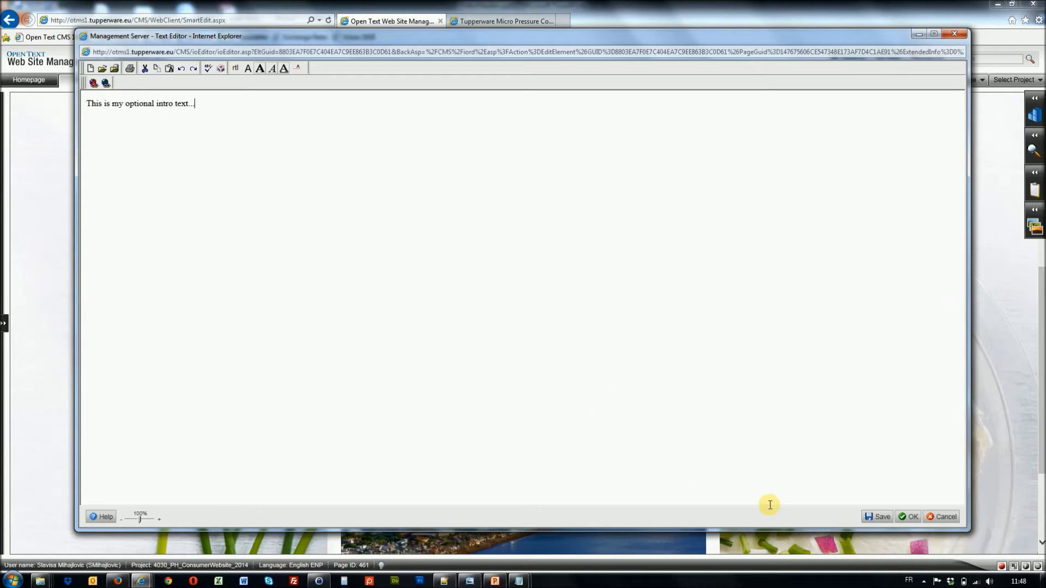
{"action": "left_click", "coordinate": [904, 517]}
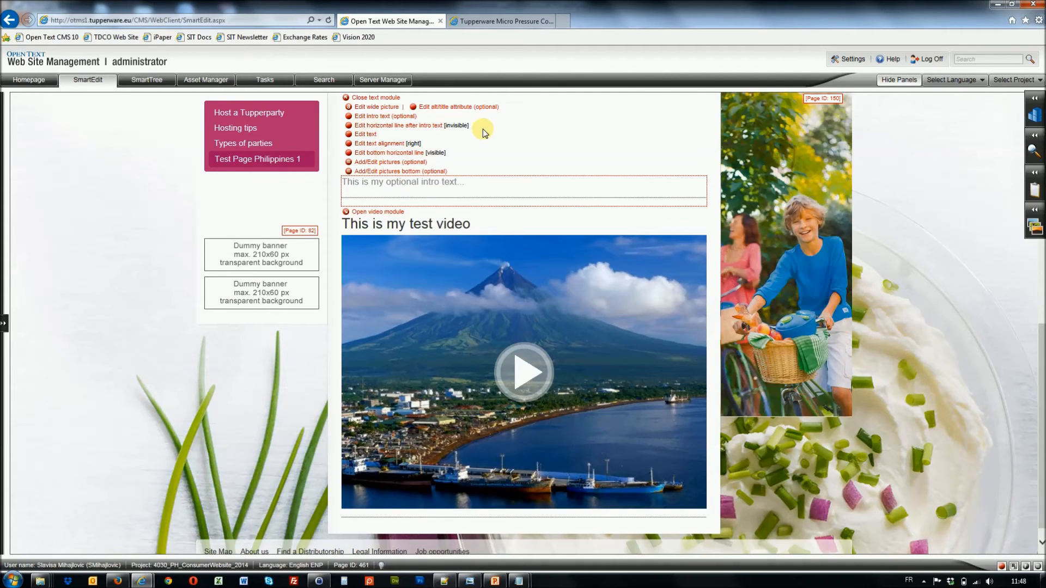
{"action": "left_click_drag", "start_coordinate": [445, 126], "coordinate": [459, 127]}
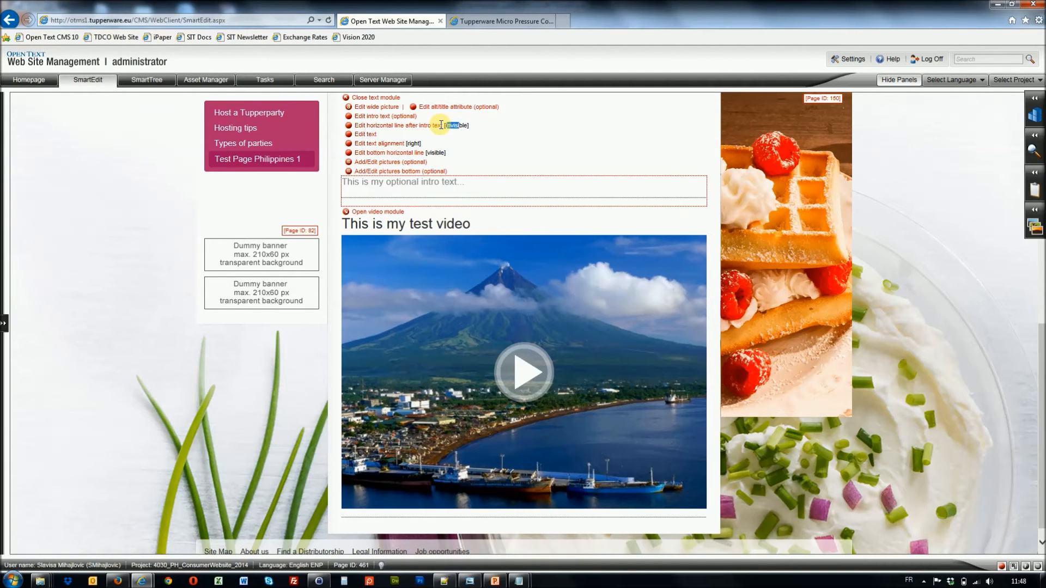
{"action": "left_click", "coordinate": [350, 135]}
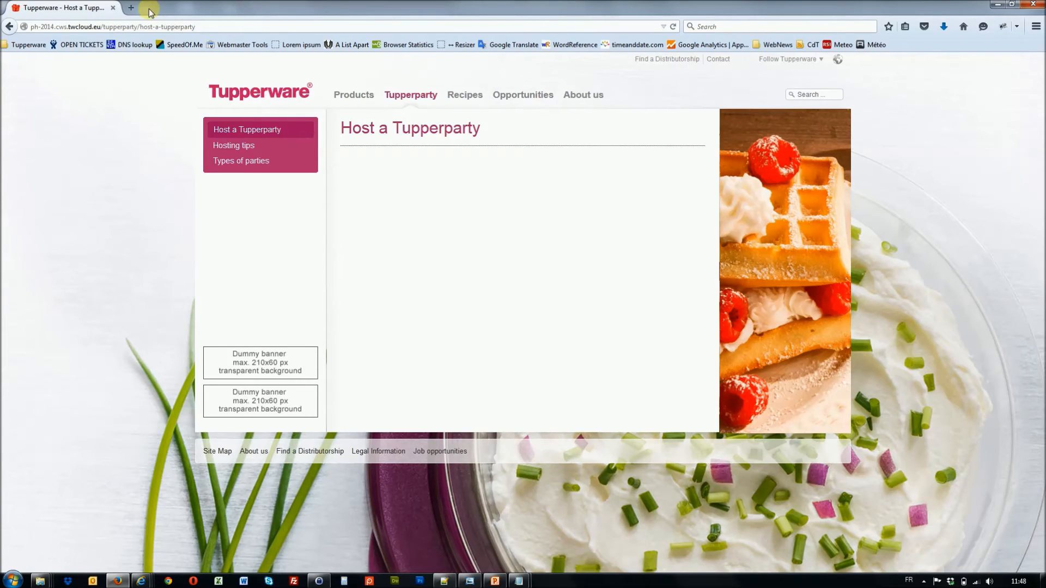
{"action": "left_click", "coordinate": [130, 7]}
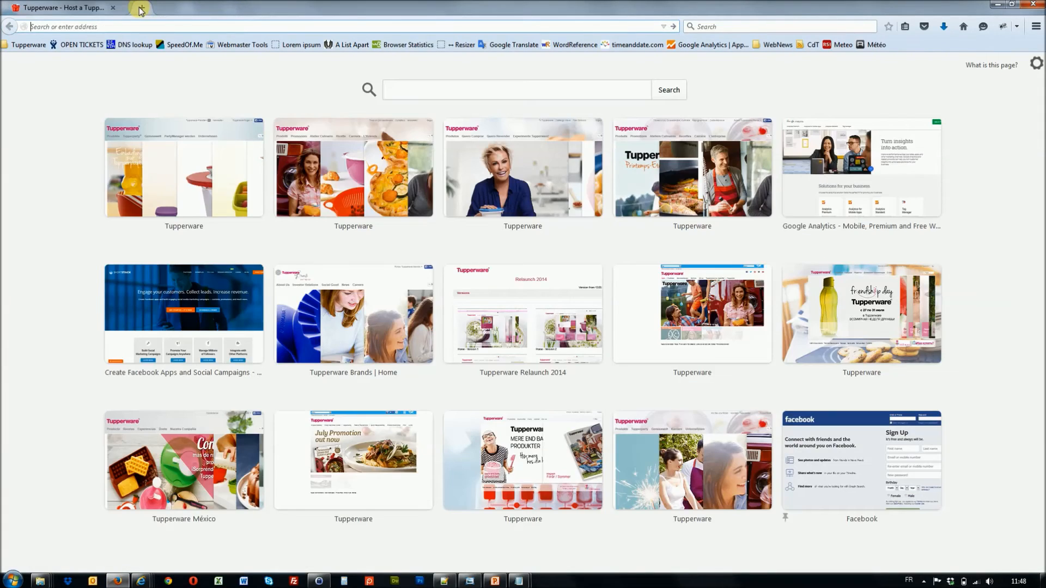
{"action": "left_click", "coordinate": [294, 44]}
{"action": "left_click_drag", "start_coordinate": [82, 124], "coordinate": [184, 160]}
{"action": "key", "text": "ctrl+c"}
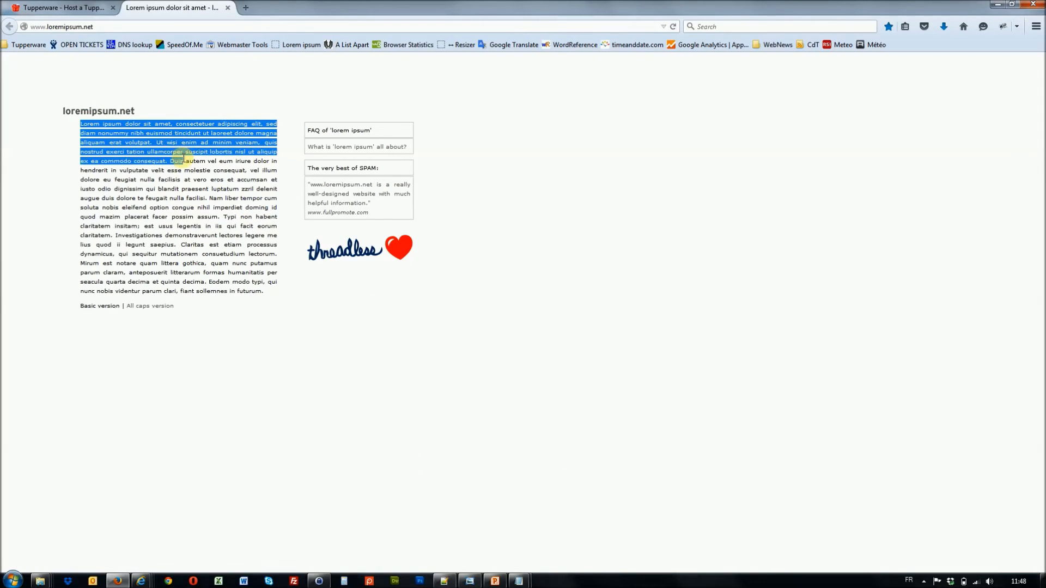
- Switch back to the Internet Explorer text editor, paste the copied Lorem ipsum passage as the text module's main text and save it
{"action": "left_click", "coordinate": [998, 4]}
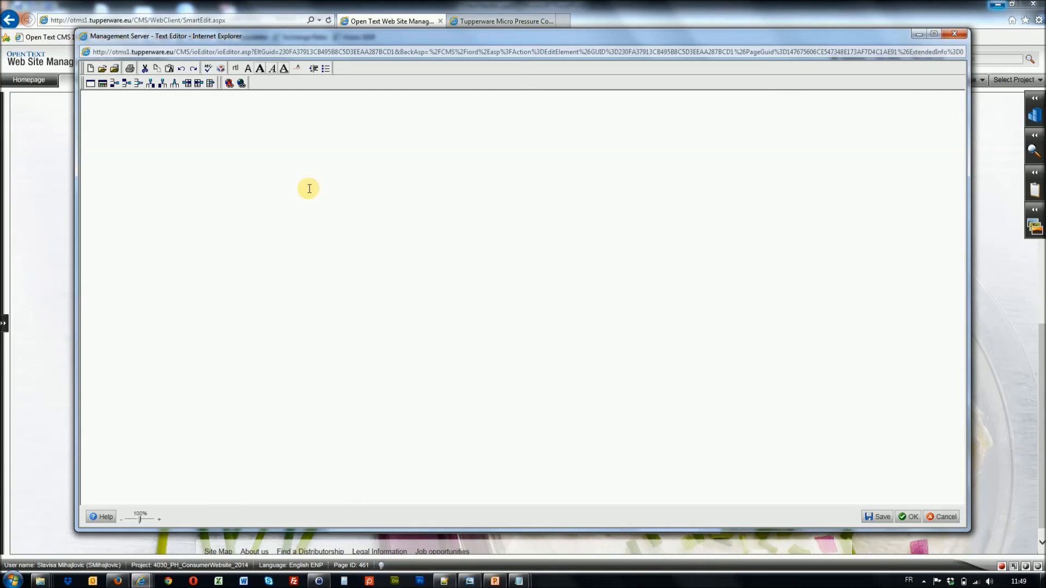
{"action": "left_click", "coordinate": [170, 70]}
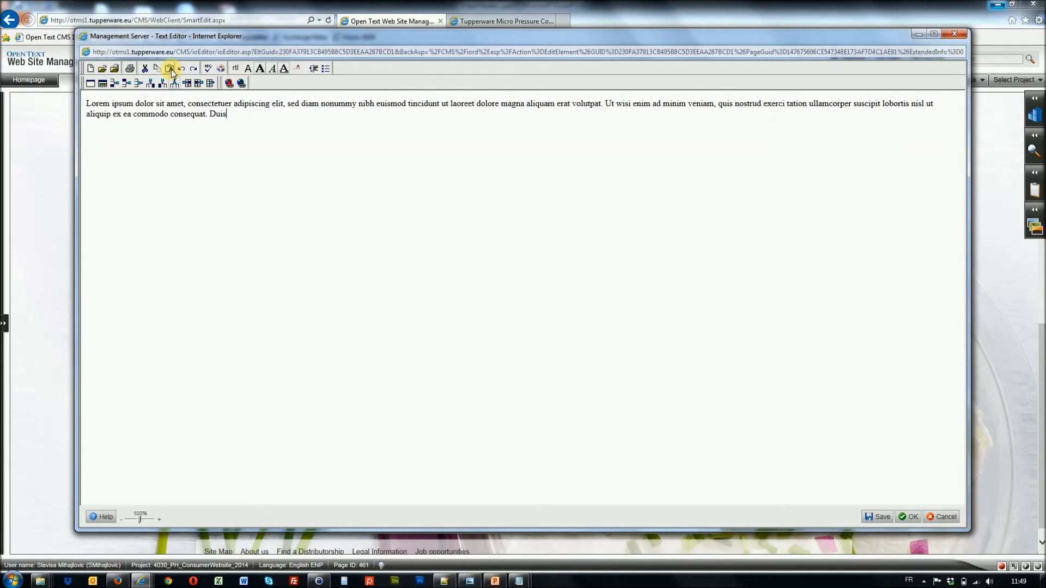
{"action": "left_click", "coordinate": [912, 517]}
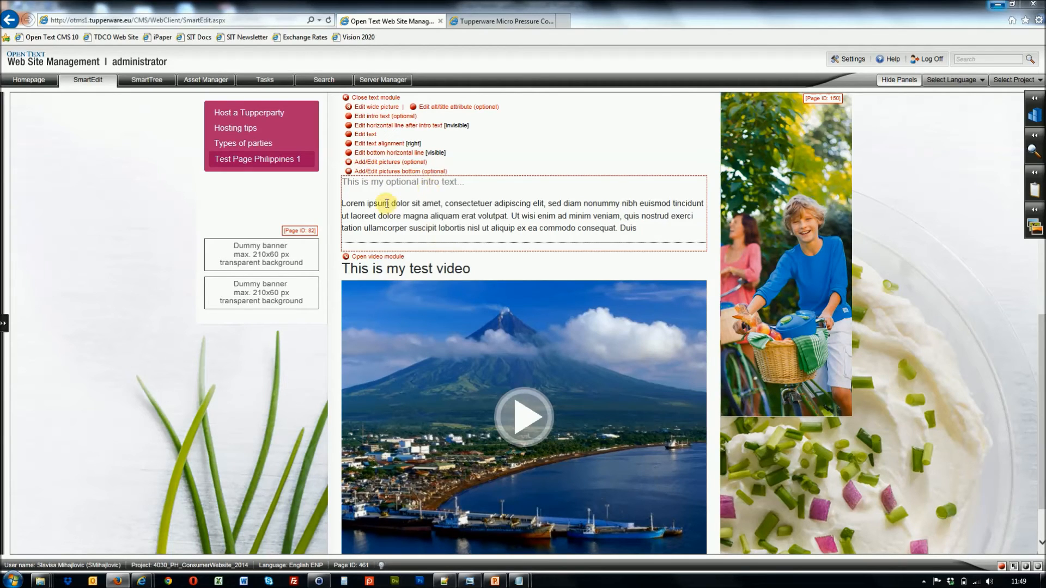
- Create and connect a text_module_1Col_picture page in the text module's optional pictures container, keeping the suggested headline
{"action": "left_click_drag", "start_coordinate": [355, 162], "coordinate": [399, 163]}
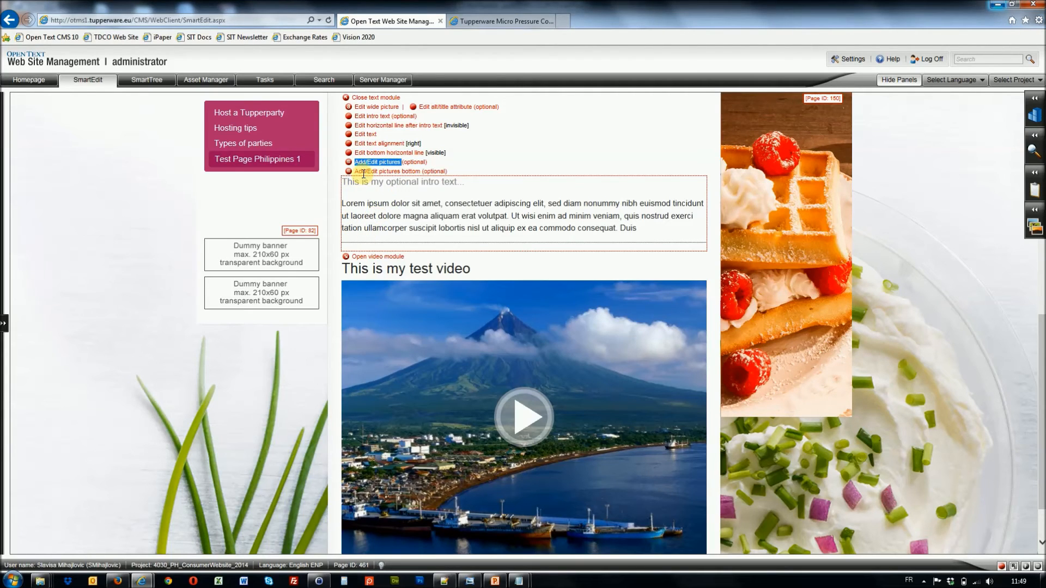
{"action": "left_click_drag", "start_coordinate": [362, 171], "coordinate": [399, 169]}
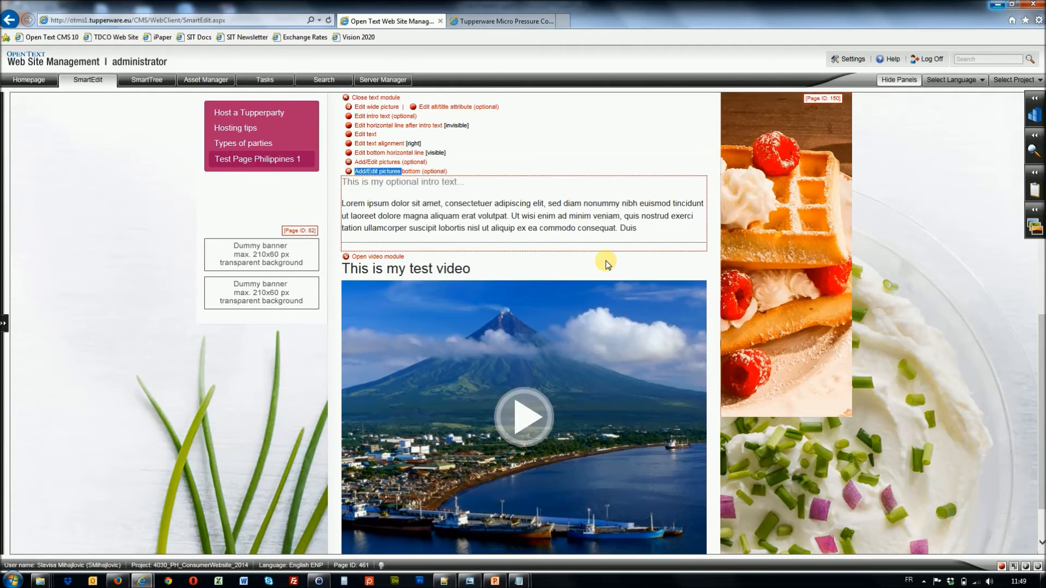
{"action": "left_click", "coordinate": [466, 210]}
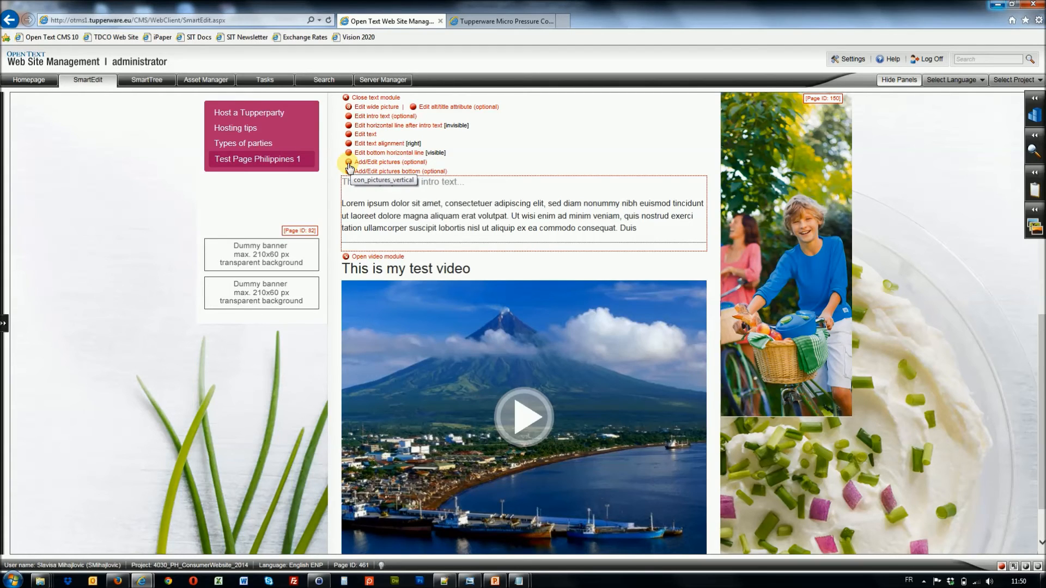
{"action": "left_click", "coordinate": [348, 163]}
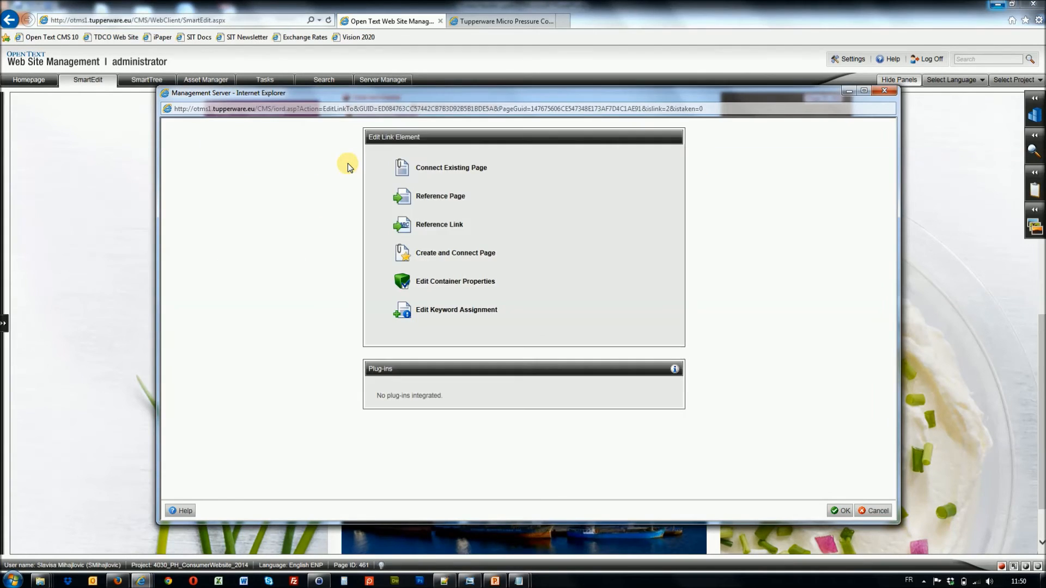
{"action": "left_click", "coordinate": [441, 255]}
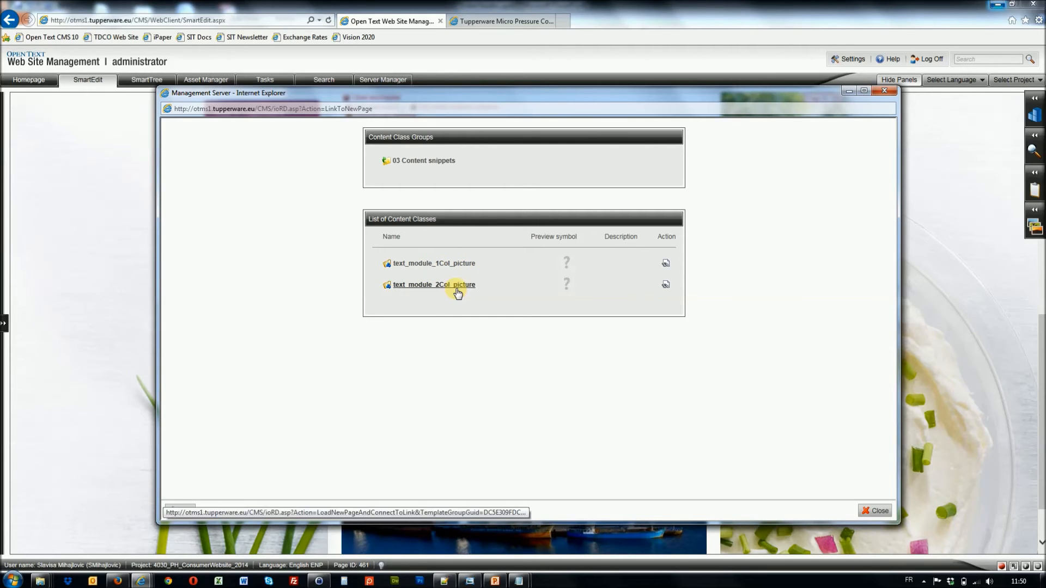
{"action": "left_click", "coordinate": [429, 267]}
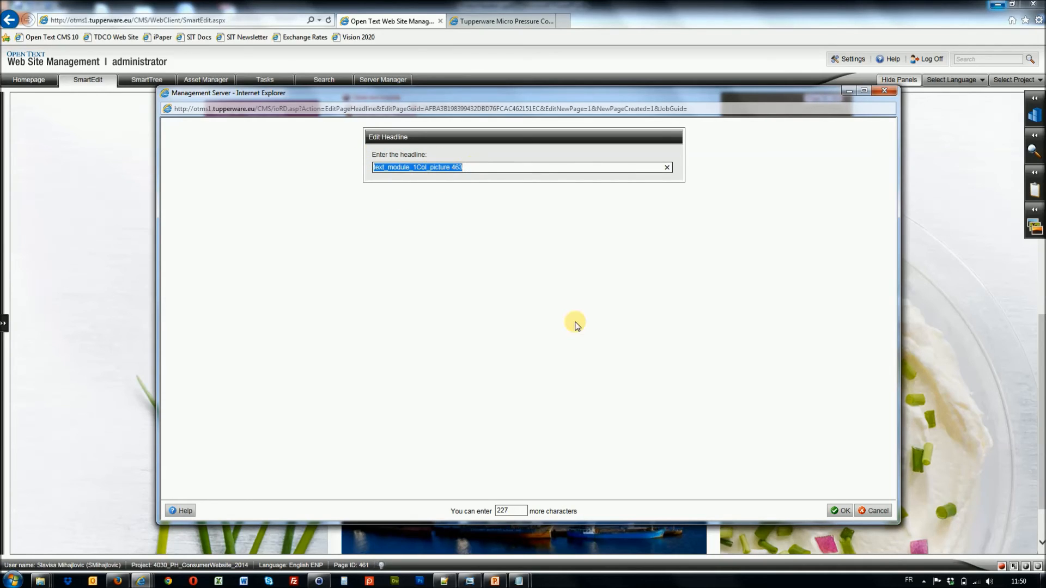
{"action": "left_click", "coordinate": [844, 511]}
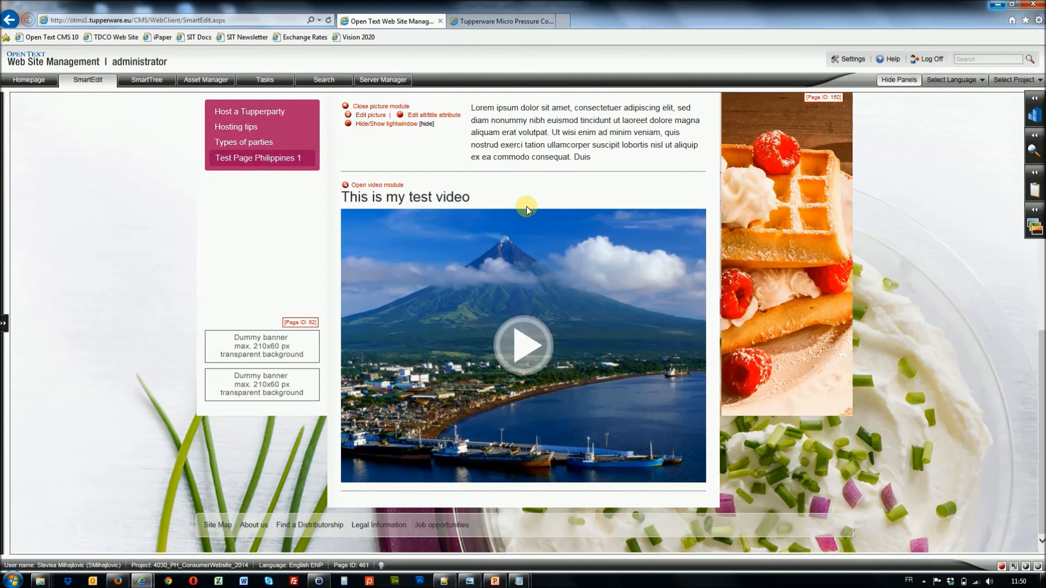
- Assign the image 003385-model-bianca.png from the Tupperware PH gallery to the new picture module
{"action": "left_click", "coordinate": [350, 115]}
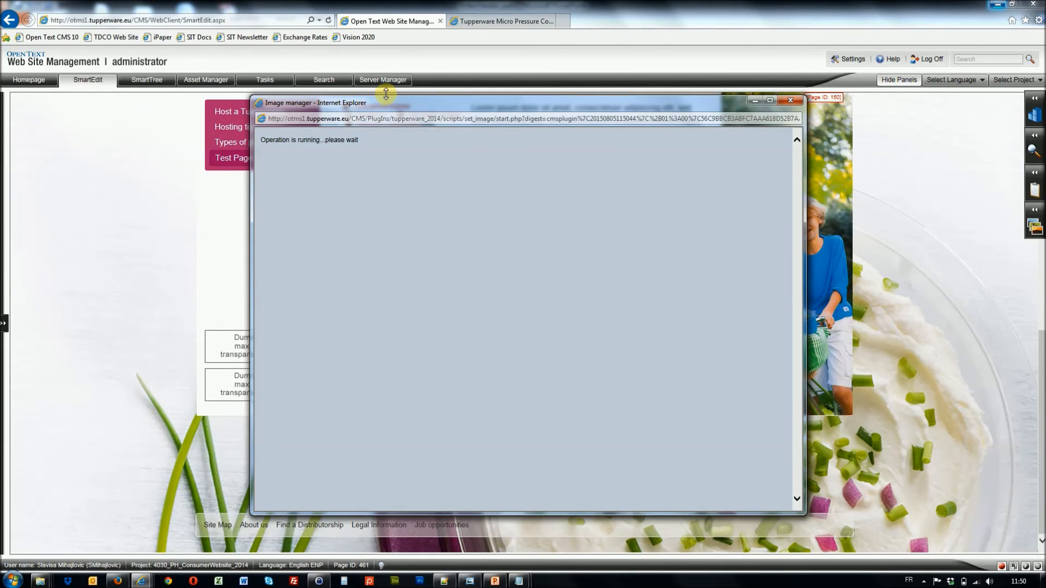
{"action": "left_click_drag", "start_coordinate": [385, 94], "coordinate": [394, 17]}
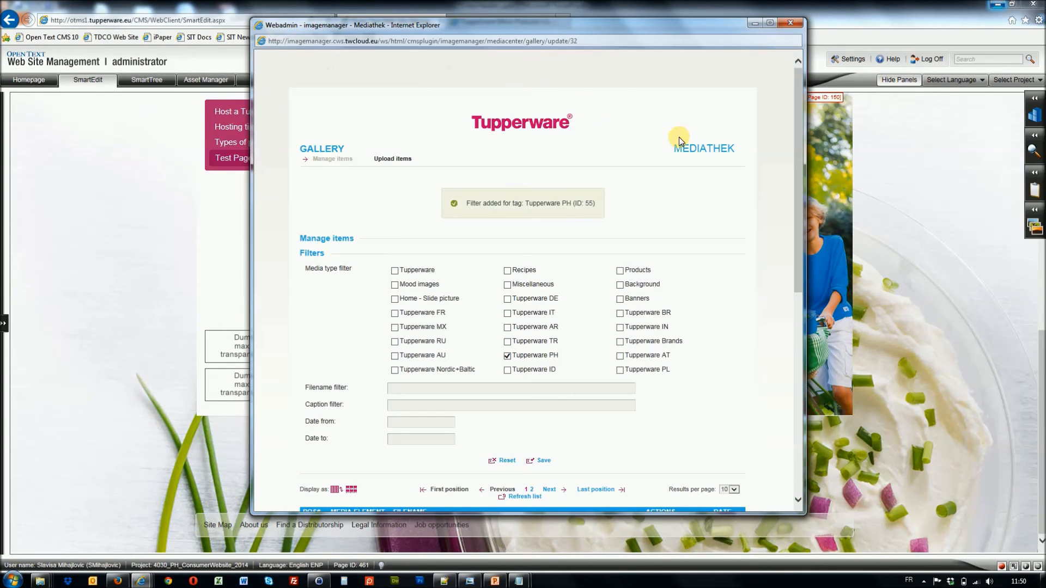
{"action": "left_click_drag", "start_coordinate": [795, 148], "coordinate": [793, 303]}
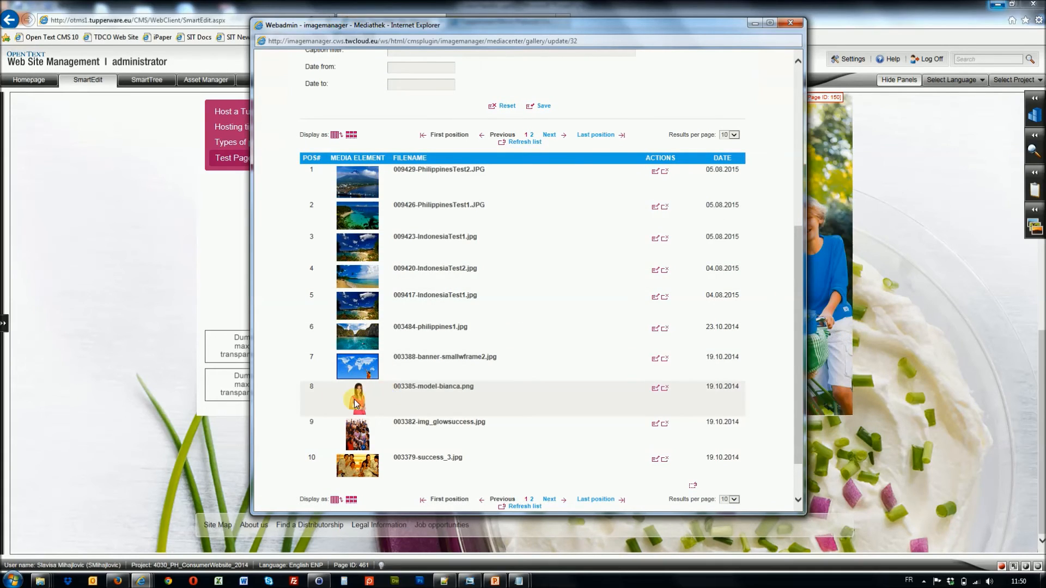
{"action": "left_click", "coordinate": [425, 388]}
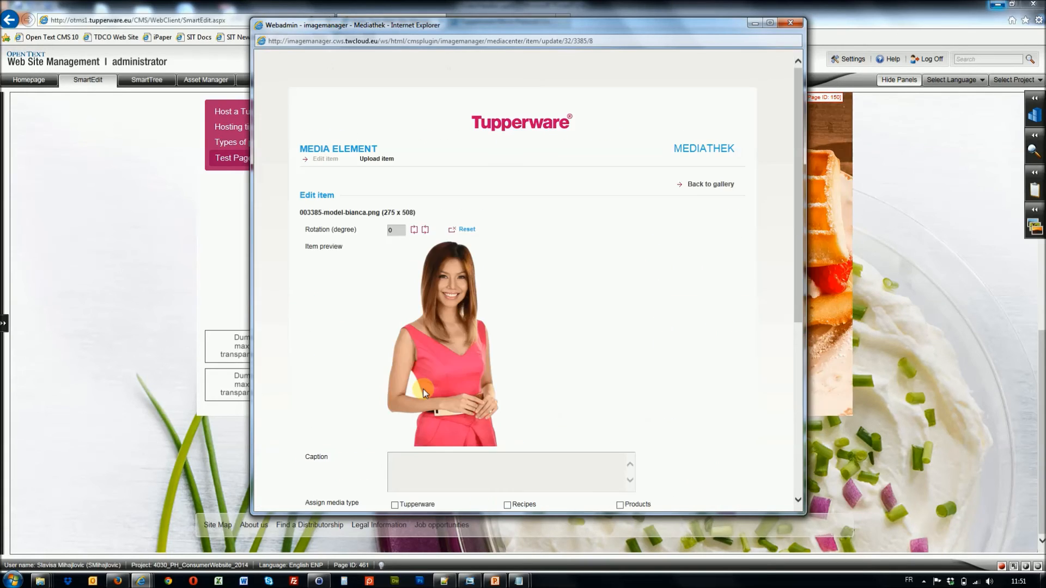
{"action": "left_click_drag", "start_coordinate": [795, 152], "coordinate": [792, 285]}
{"action": "left_click", "coordinate": [584, 405]}
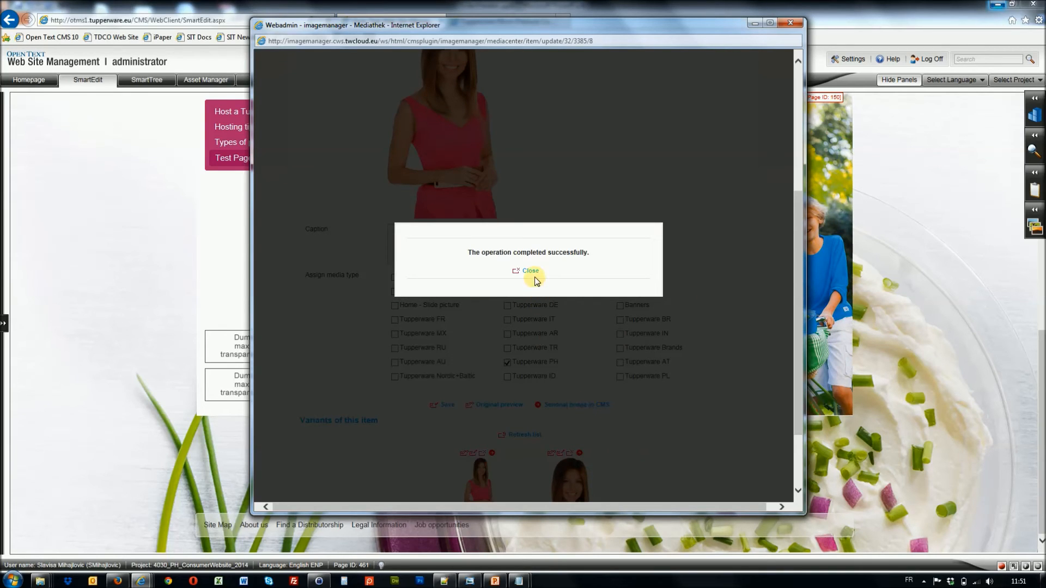
{"action": "left_click", "coordinate": [531, 272]}
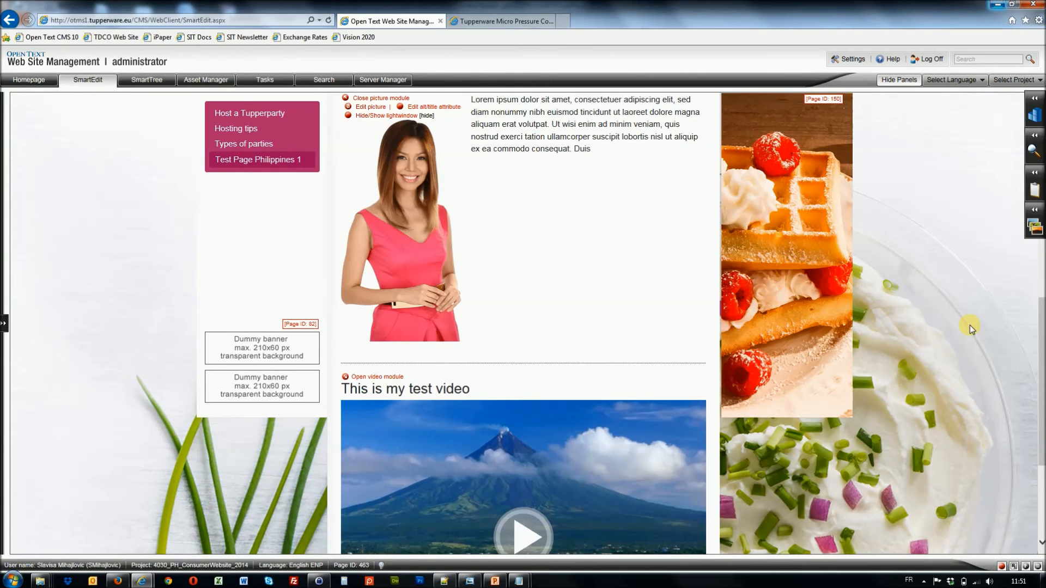
- Examine the picture module's lightwindow and alt/title attribute options, and review the whole page from the wide picture down to the video
{"action": "left_click_drag", "start_coordinate": [1040, 380], "coordinate": [1044, 357]}
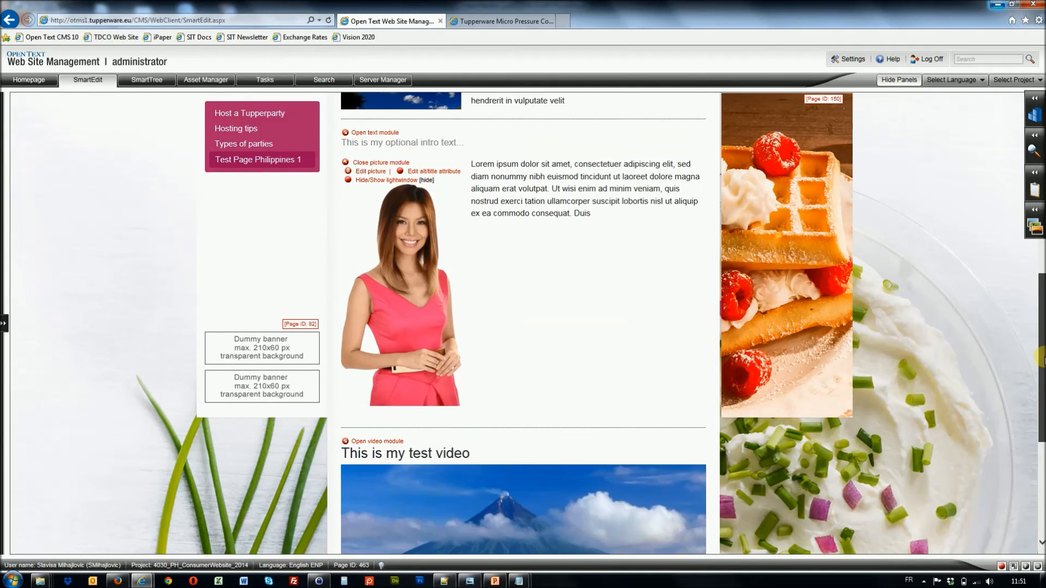
{"action": "left_click_drag", "start_coordinate": [387, 180], "coordinate": [419, 185]}
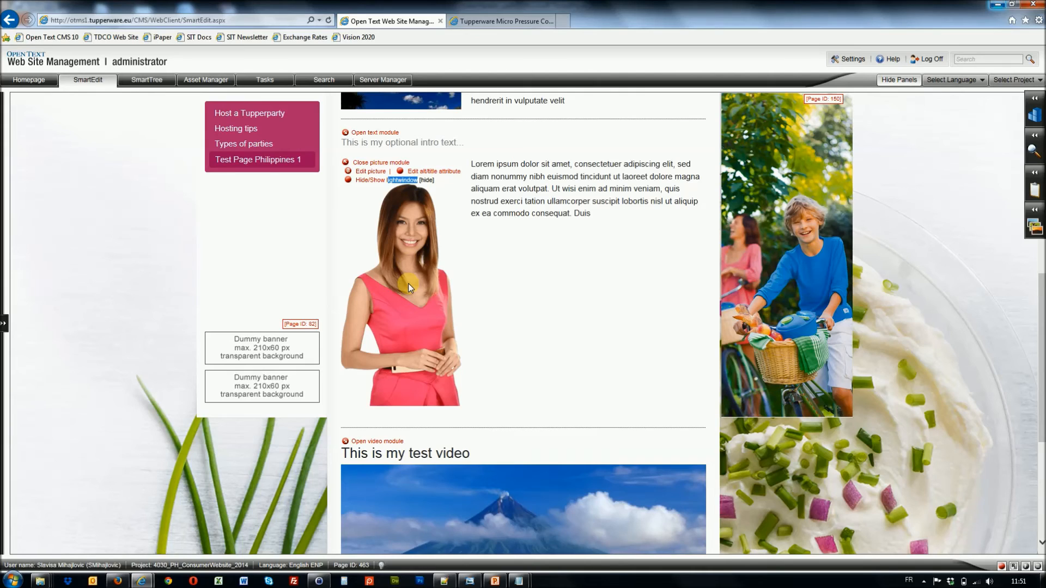
{"action": "left_click", "coordinate": [490, 204]}
{"action": "left_click_drag", "start_coordinate": [407, 172], "coordinate": [462, 173]}
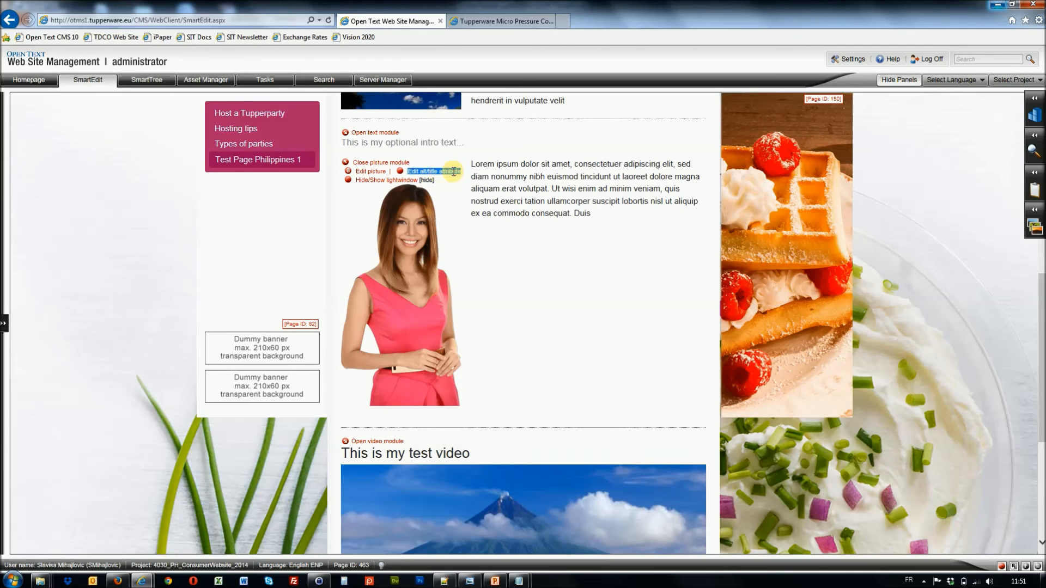
{"action": "left_click", "coordinate": [501, 198]}
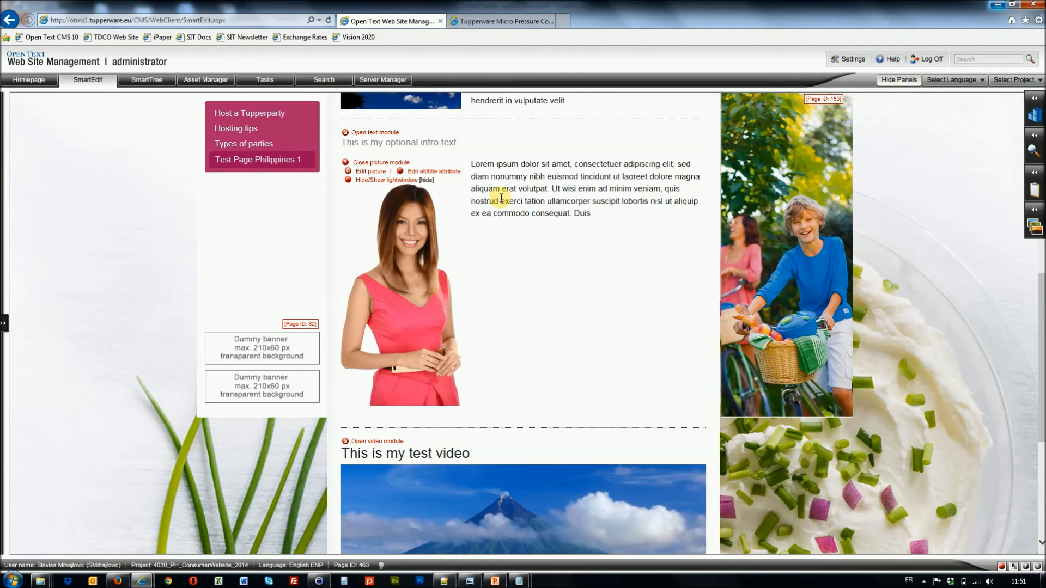
{"action": "left_click_drag", "start_coordinate": [1042, 341], "coordinate": [1036, 188]}
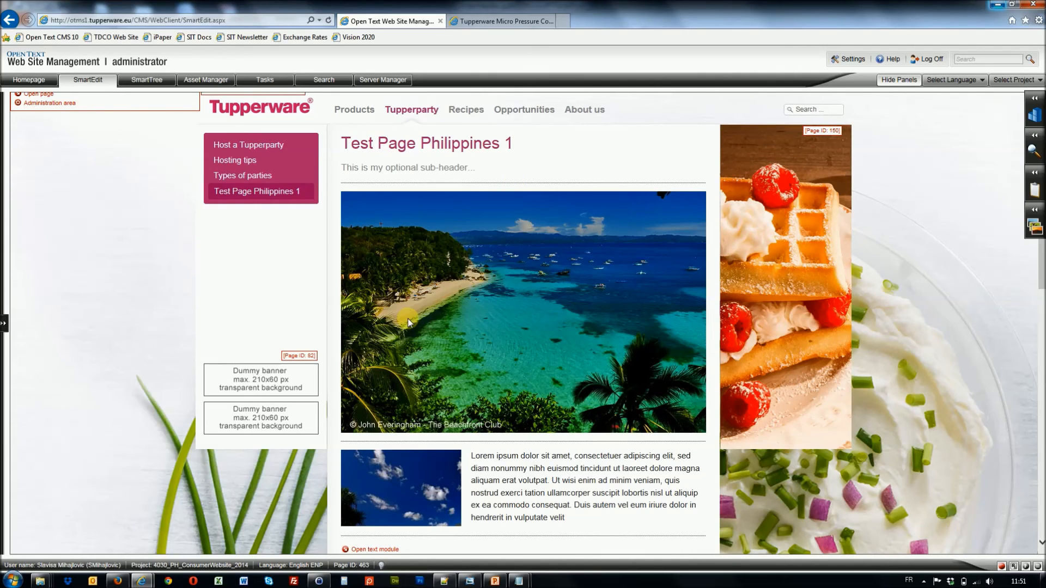
{"action": "left_click_drag", "start_coordinate": [1040, 300], "coordinate": [1040, 417]}
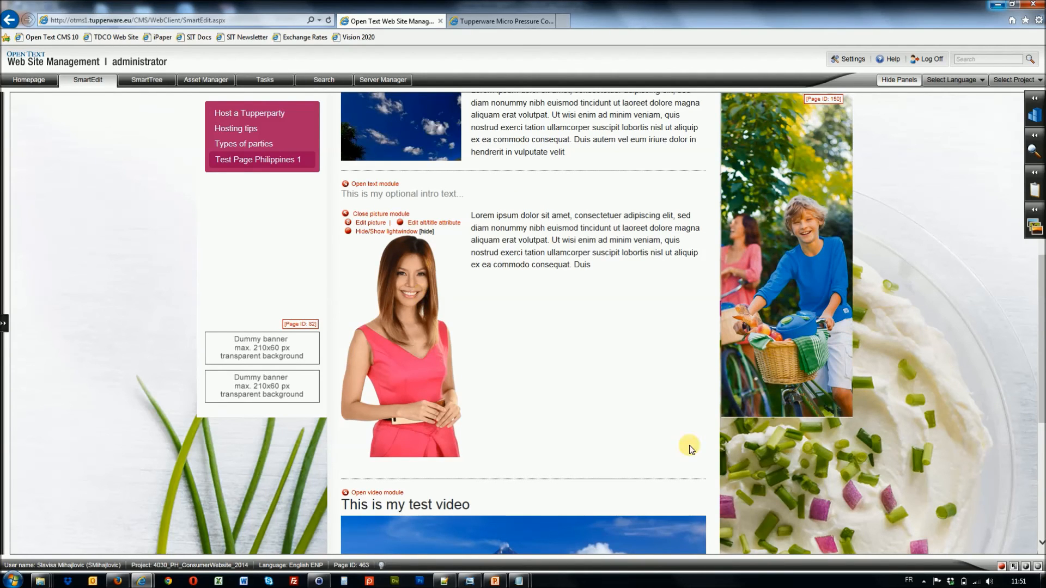
{"action": "left_click_drag", "start_coordinate": [1040, 414], "coordinate": [1041, 520]}
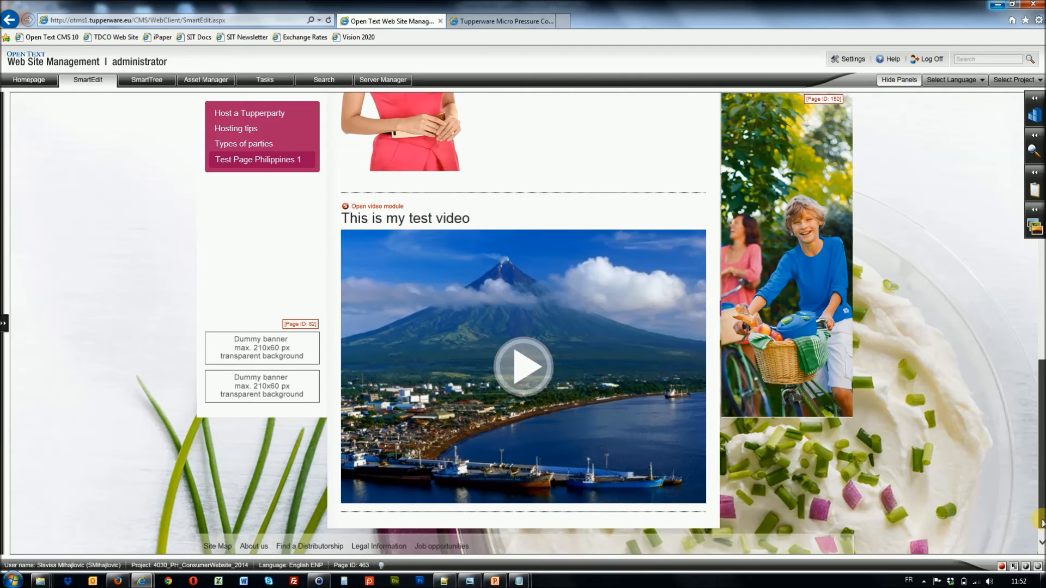
{"action": "left_click_drag", "start_coordinate": [1040, 521], "coordinate": [1040, 462]}
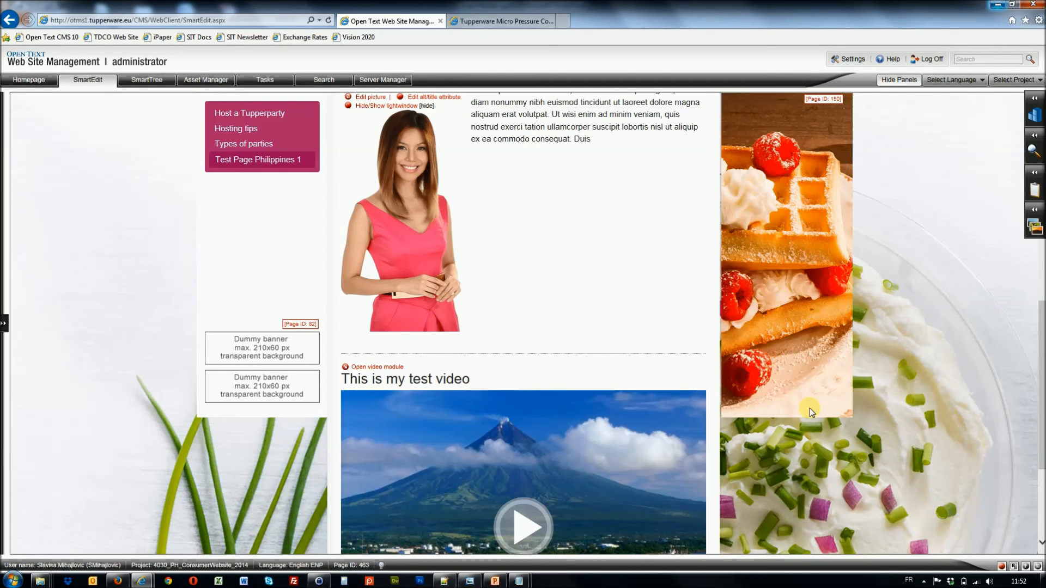
{"action": "left_click_drag", "start_coordinate": [1041, 376], "coordinate": [1037, 98]}
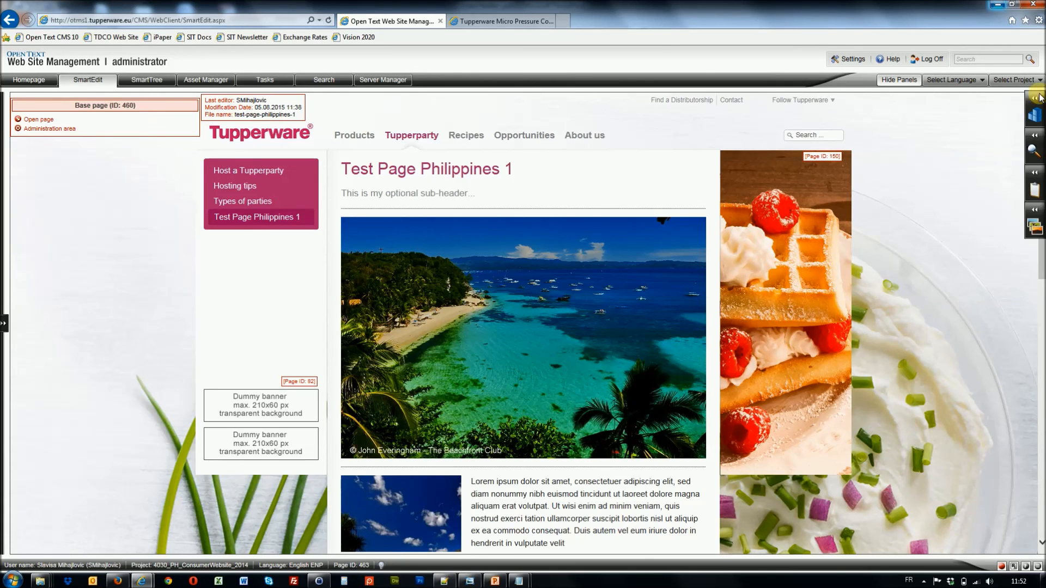
- Reorder the base page's main content so that "This is my test video" comes before "Test text module", and check the page
{"action": "left_click", "coordinate": [18, 120]}
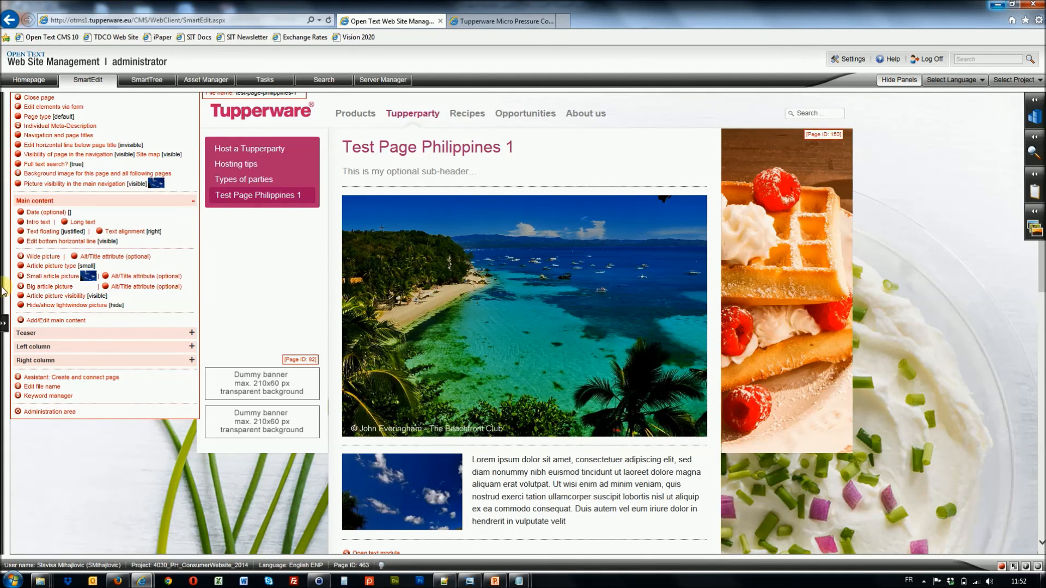
{"action": "left_click_drag", "start_coordinate": [26, 323], "coordinate": [60, 322]}
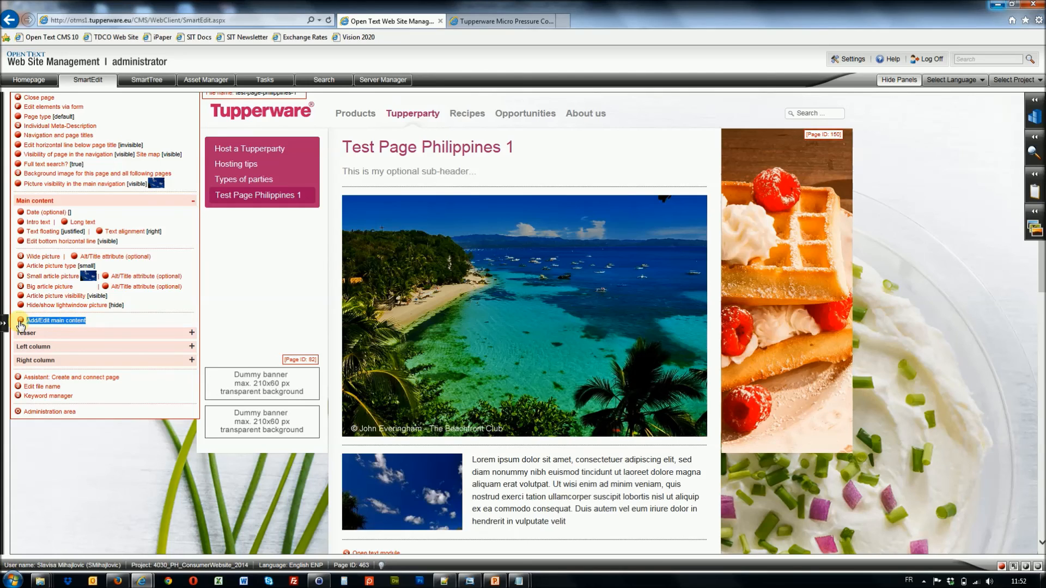
{"action": "left_click", "coordinate": [20, 323]}
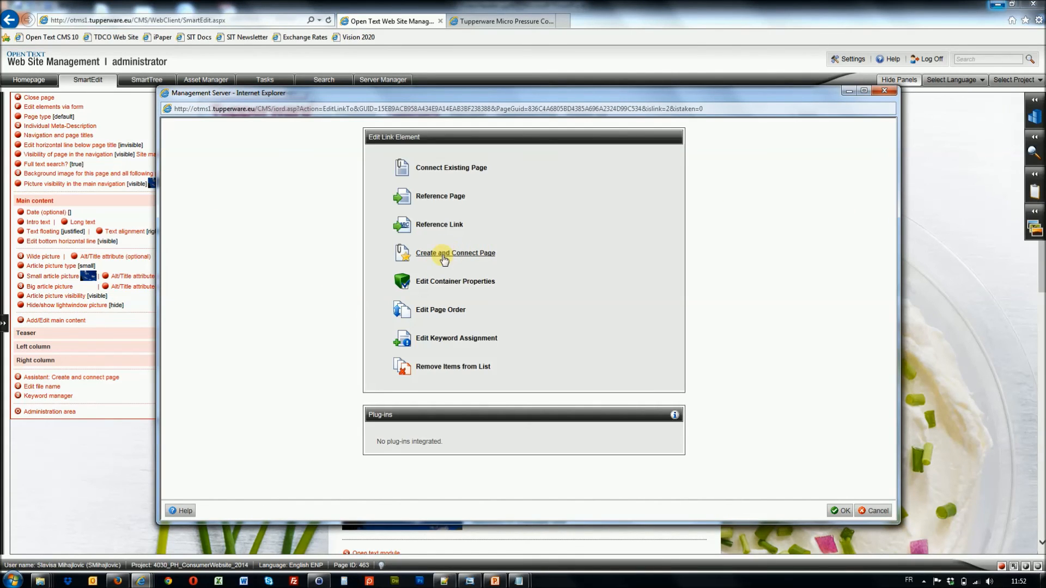
{"action": "left_click", "coordinate": [432, 313]}
{"action": "left_click", "coordinate": [500, 167]}
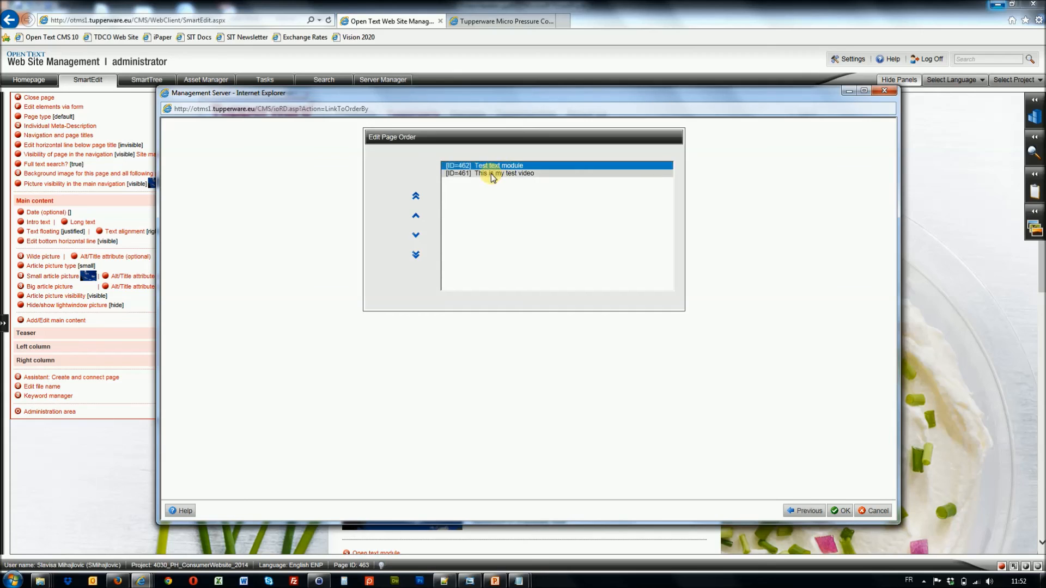
{"action": "left_click", "coordinate": [491, 173]}
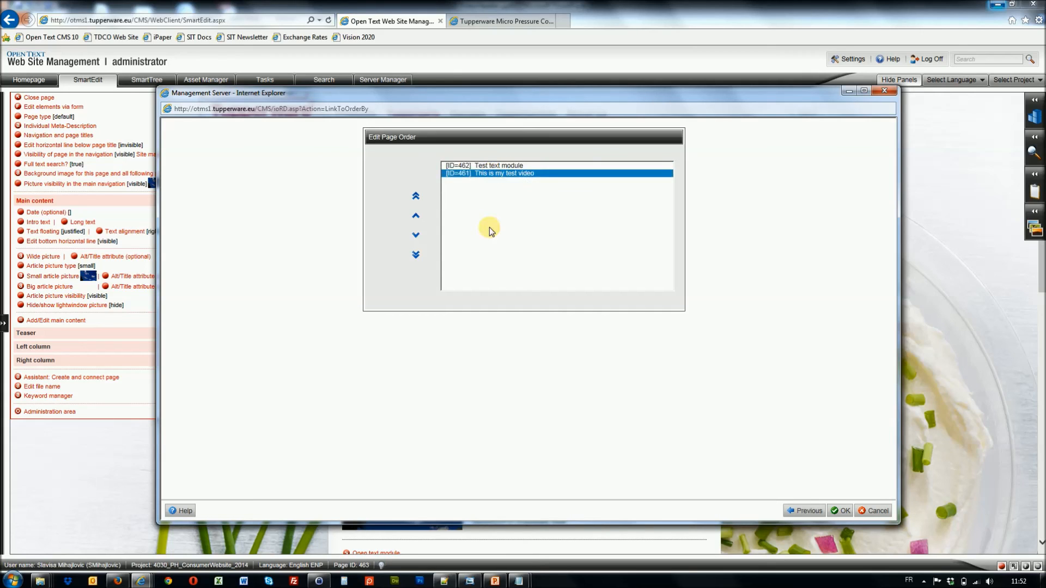
{"action": "left_click", "coordinate": [416, 217]}
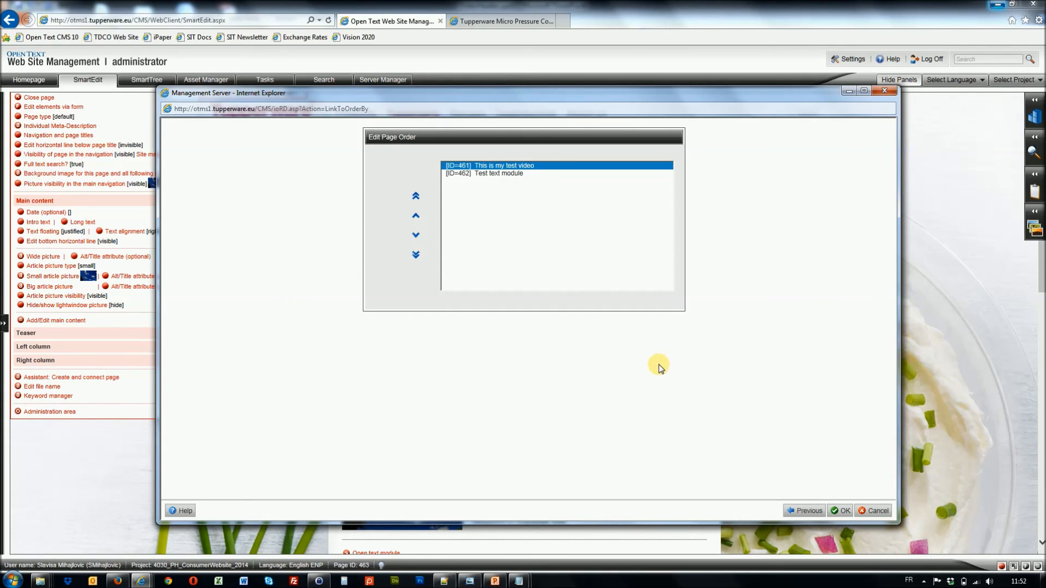
{"action": "left_click", "coordinate": [843, 512]}
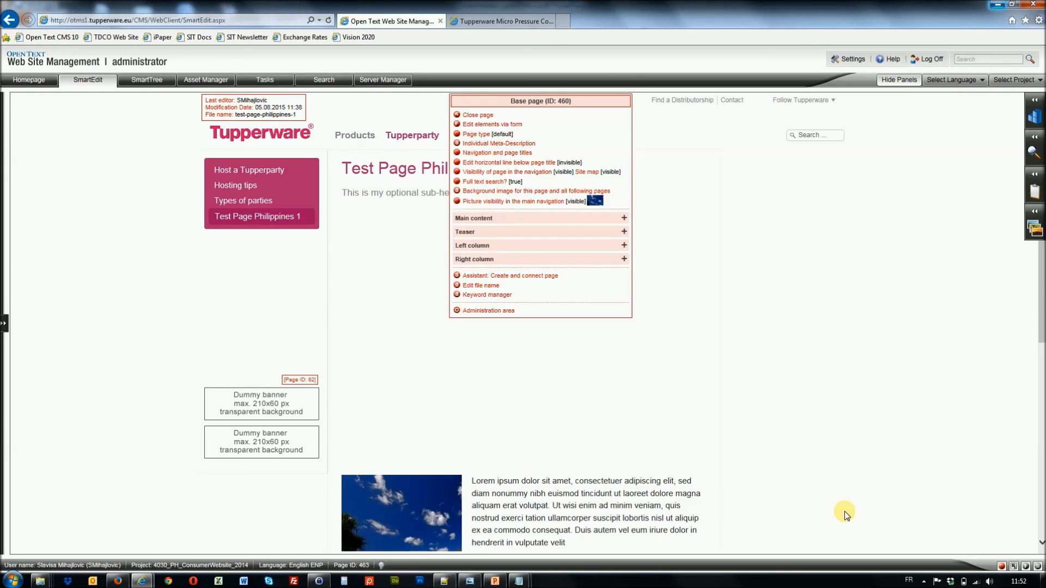
{"action": "scroll", "coordinate": [1038, 342], "scroll_direction": "down", "scroll_amount": 3}
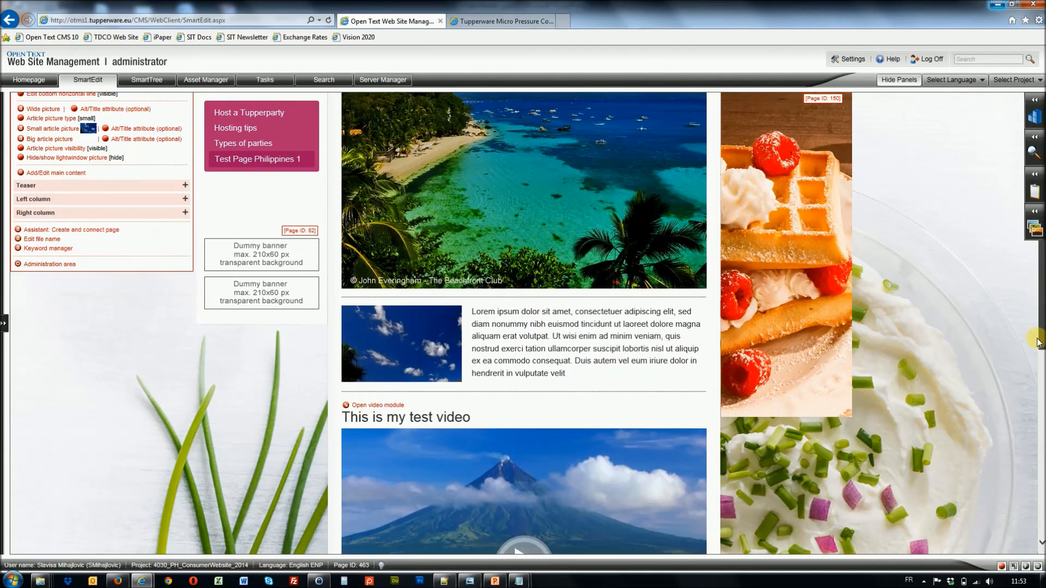
{"action": "left_click_drag", "start_coordinate": [1038, 342], "coordinate": [1034, 464]}
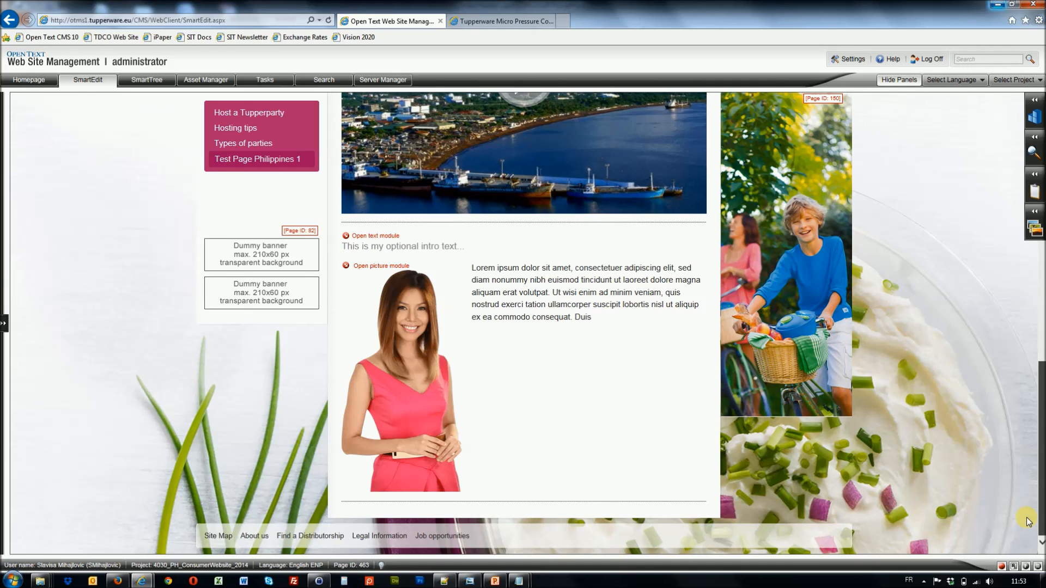
{"action": "scroll", "coordinate": [1027, 522], "scroll_direction": "up", "scroll_amount": 10}
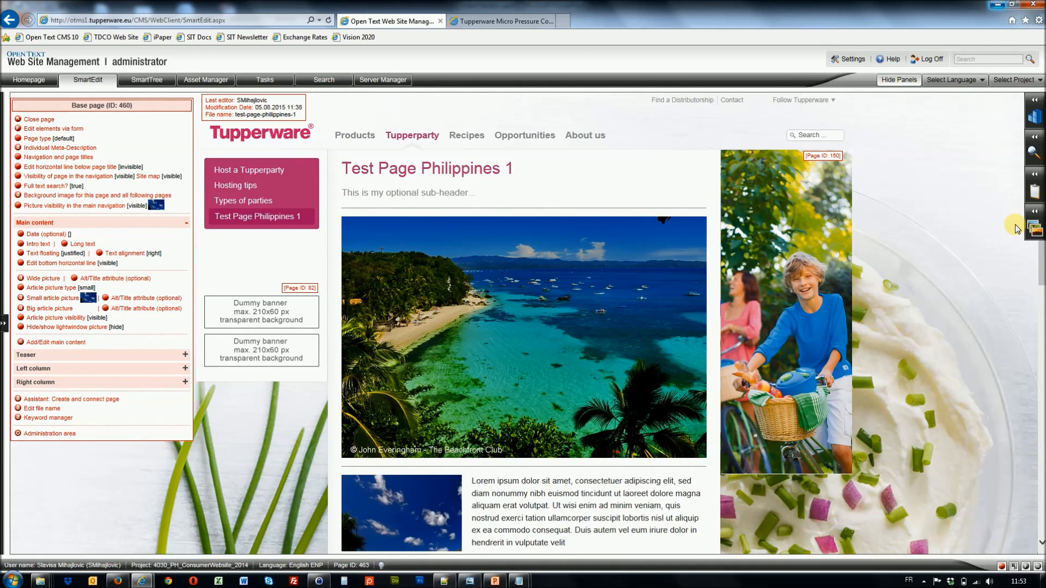
- Select all English ENP pages saved as draft in the task list and submit them to the workflow
{"action": "left_click", "coordinate": [266, 80]}
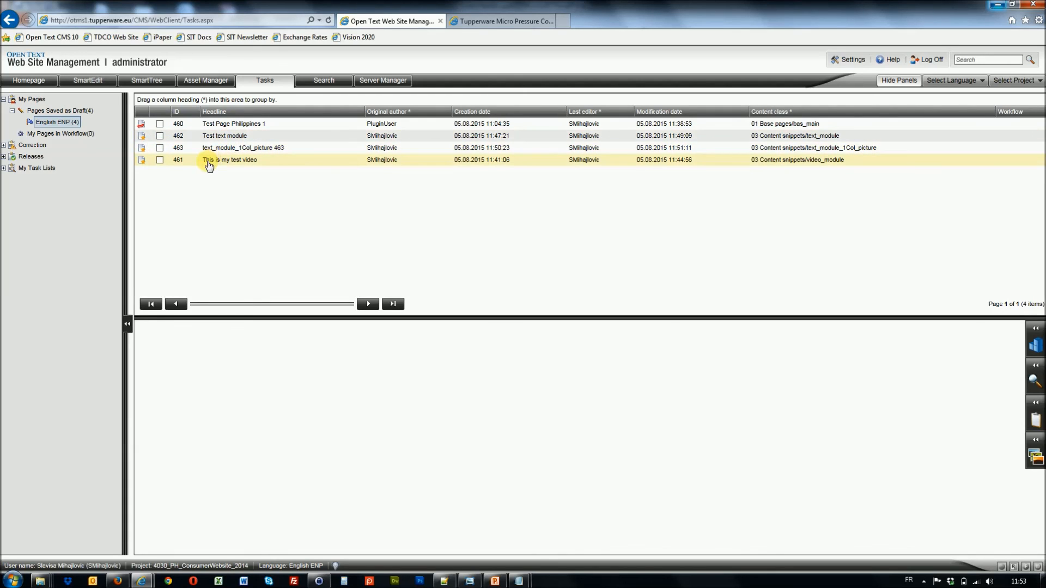
{"action": "left_click", "coordinate": [159, 125]}
{"action": "left_click", "coordinate": [159, 136]}
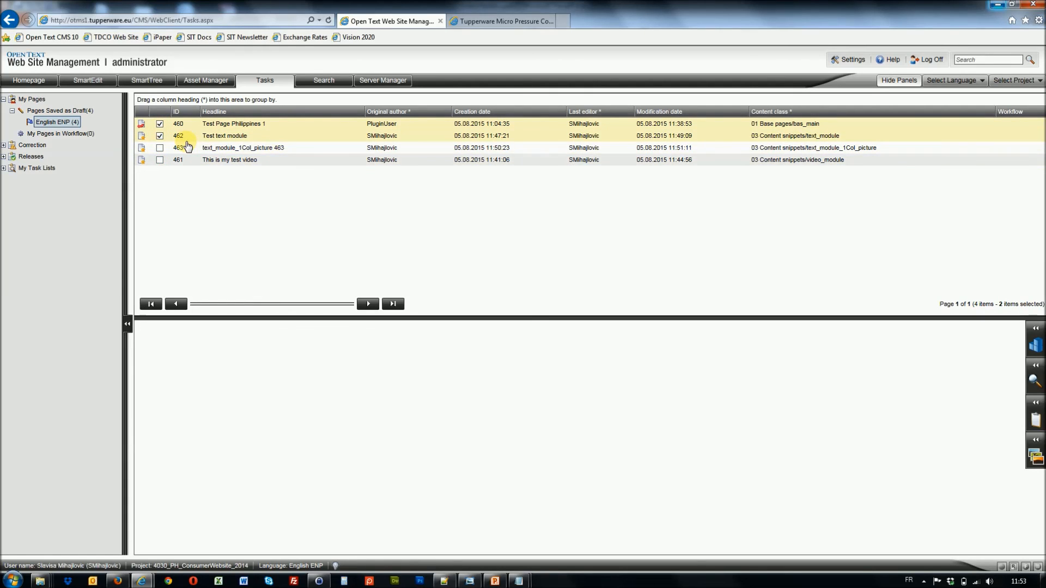
{"action": "right_click", "coordinate": [185, 142]}
{"action": "left_click", "coordinate": [210, 178]}
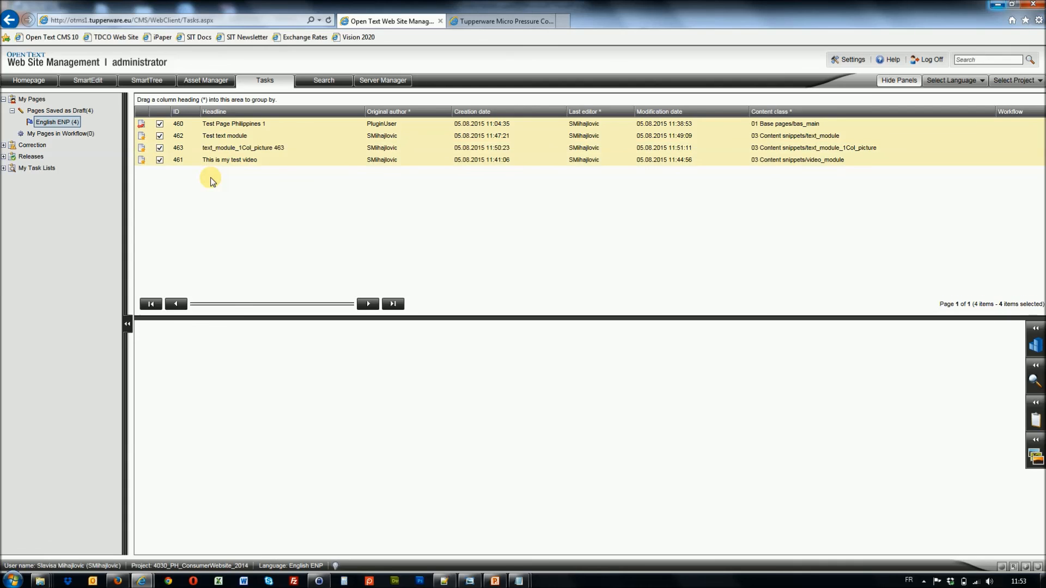
{"action": "right_click", "coordinate": [196, 138]}
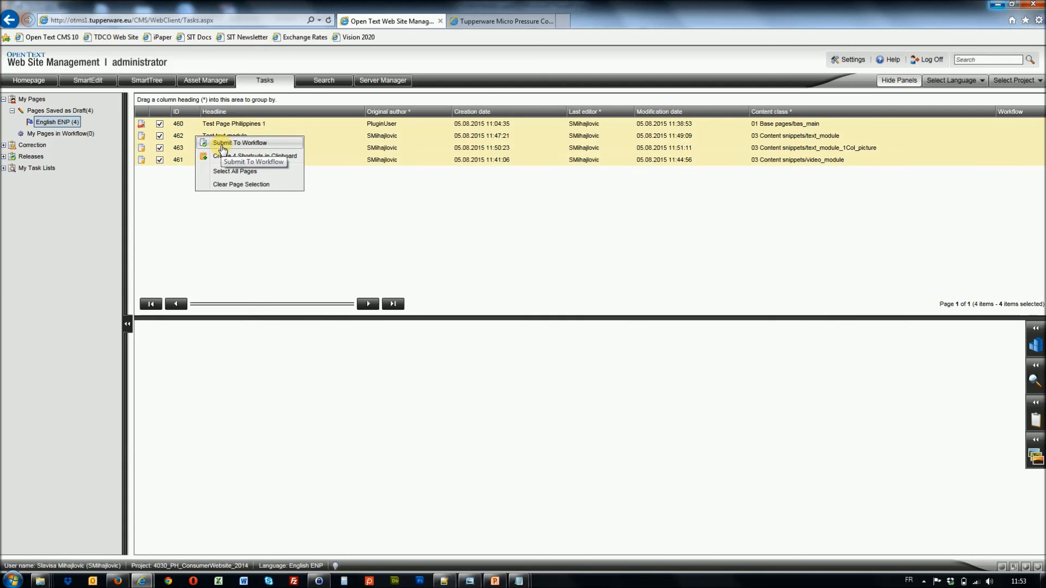
{"action": "left_click", "coordinate": [221, 144]}
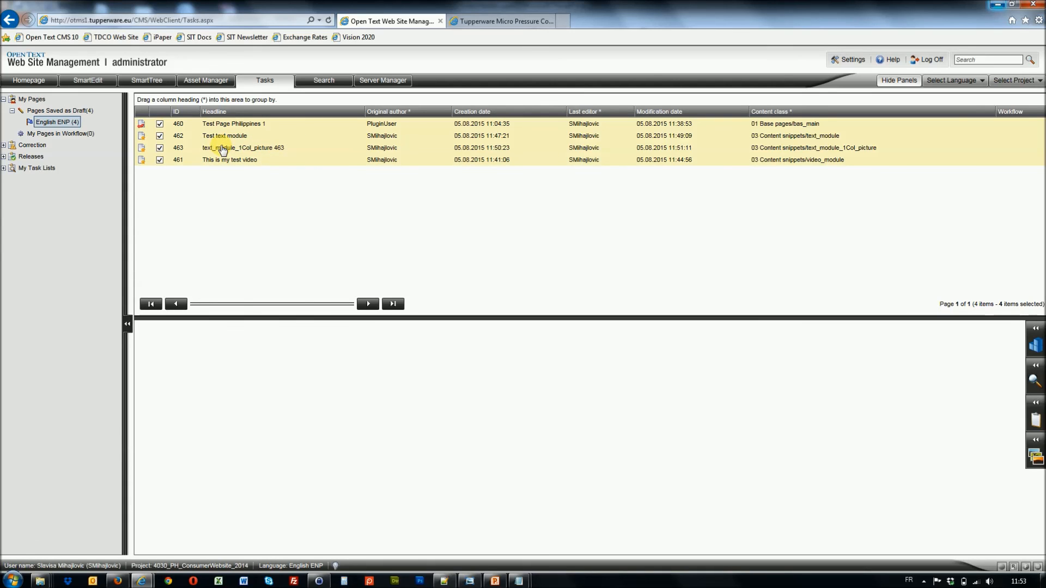